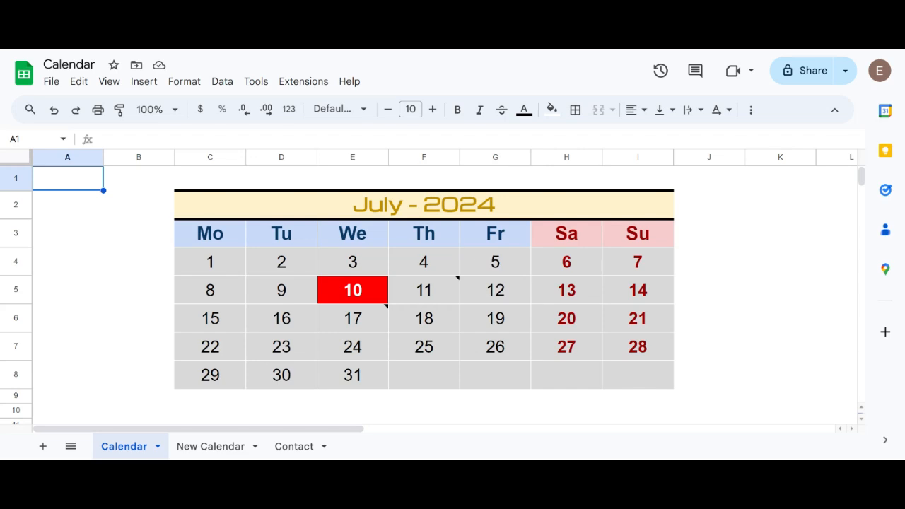
Switch to the New Calendar sheet
mouse_move(348, 320)
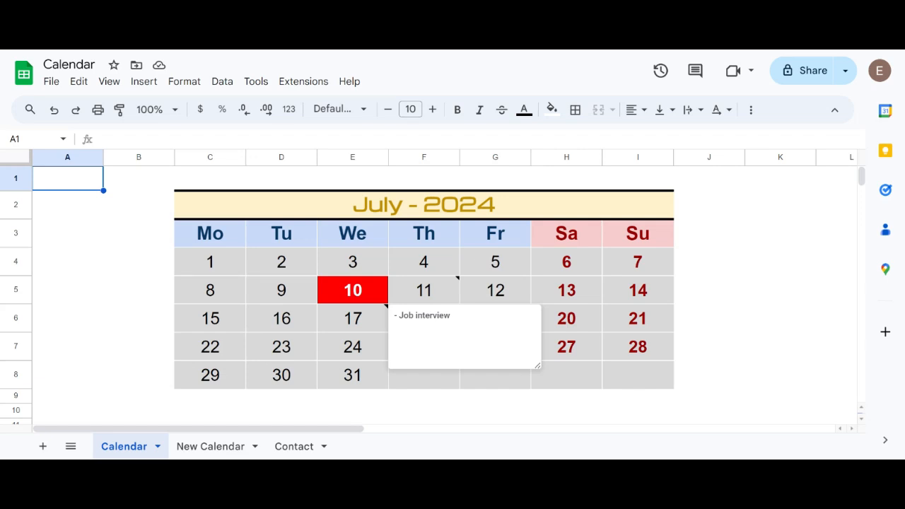
left_click(225, 447)
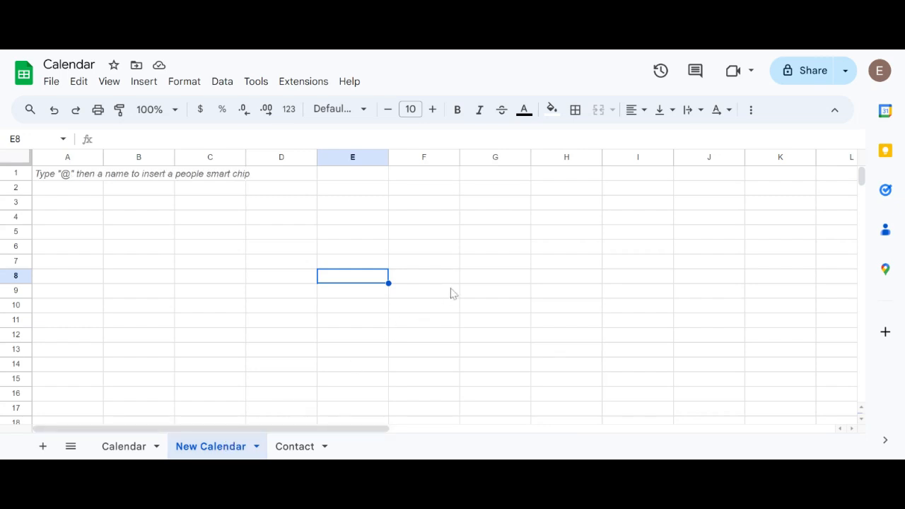
Enter the sample date 4-4-1998 in cell G3 of the New Calendar sheet
left_click(481, 206)
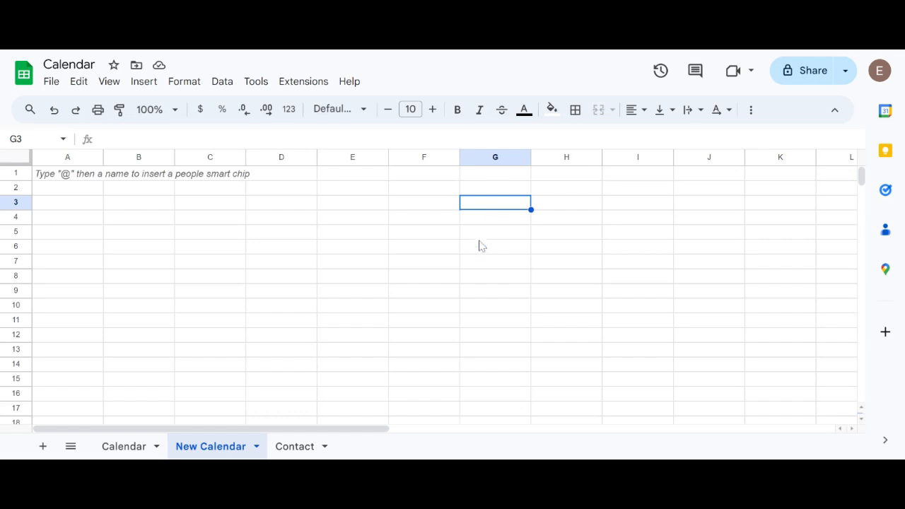
type("4-4-1998")
key("Return")
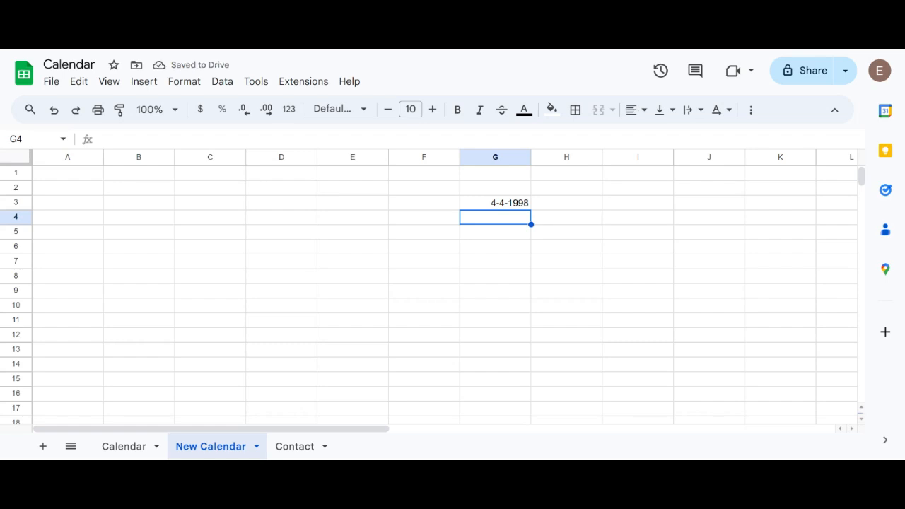
Apply the custom date format 5-Aug-1930 (day, abbreviated month, year) to the date in G3
left_click(488, 206)
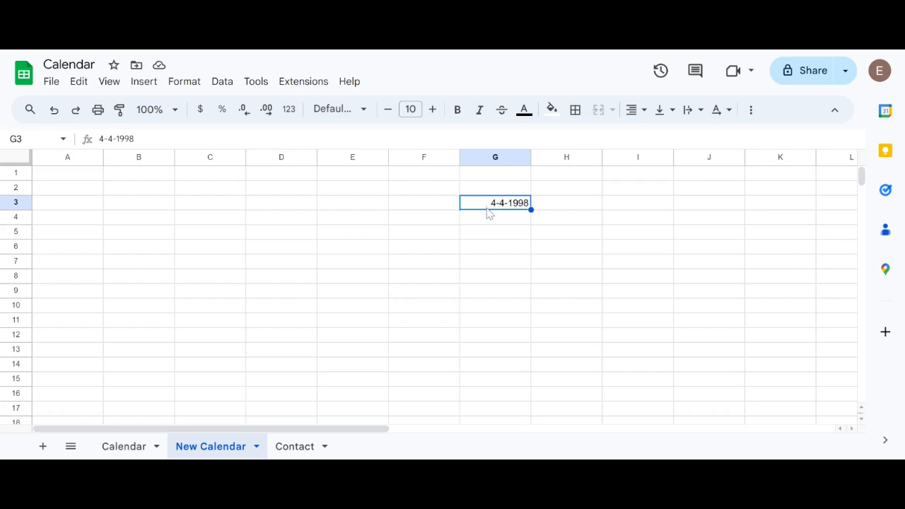
left_click(188, 85)
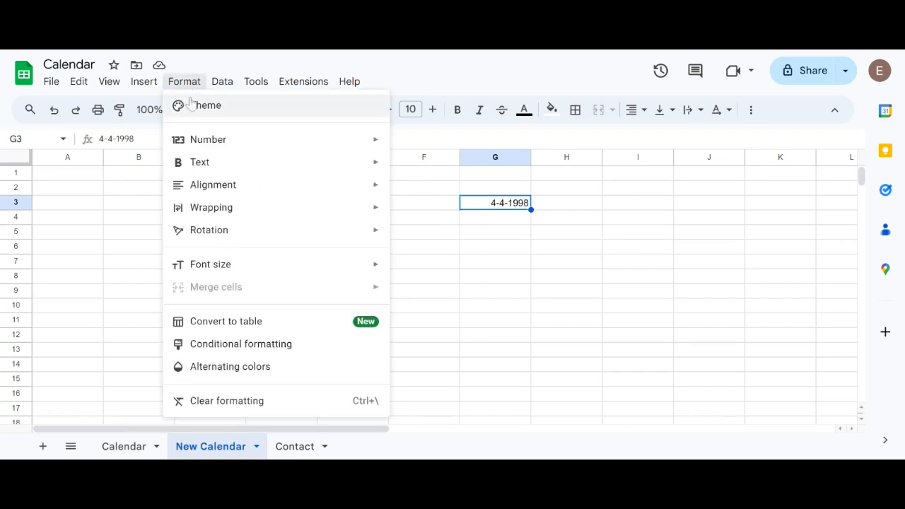
mouse_move(198, 140)
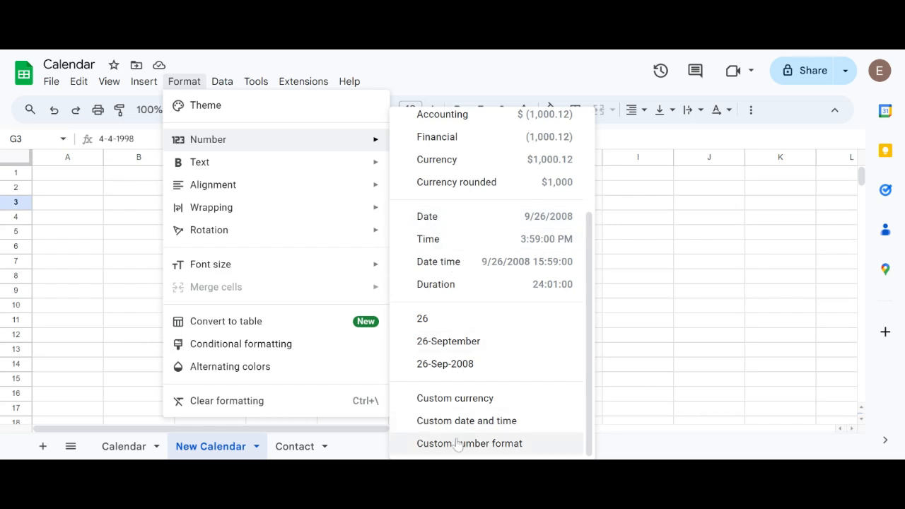
left_click(517, 421)
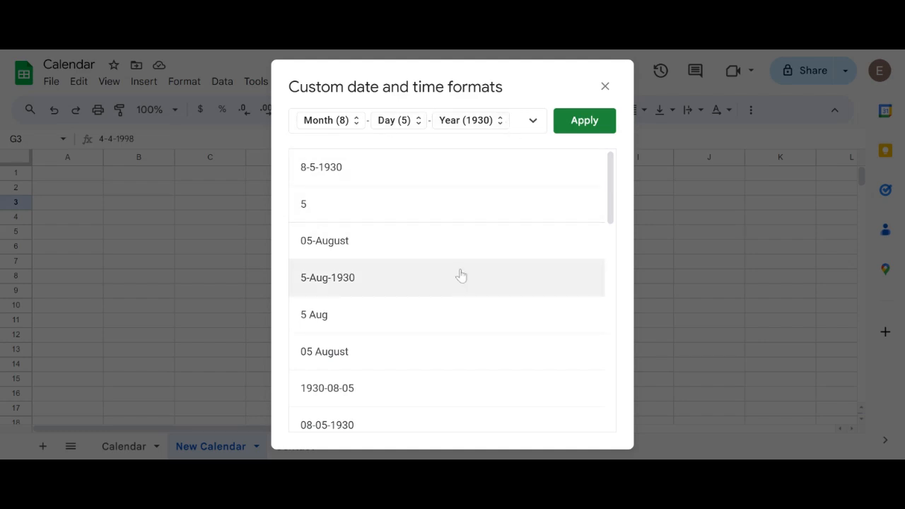
scroll(449, 266, "down", 1)
scroll(450, 266, "up", 1)
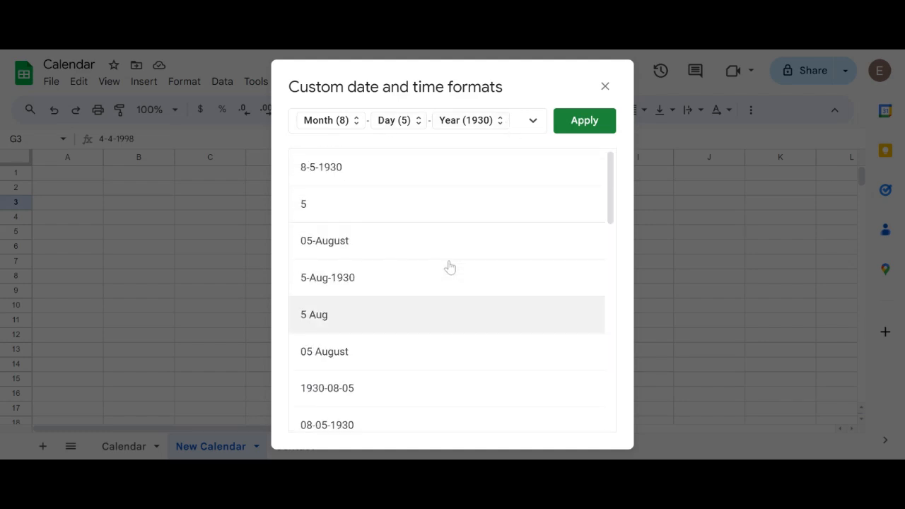
scroll(450, 266, "down", 1)
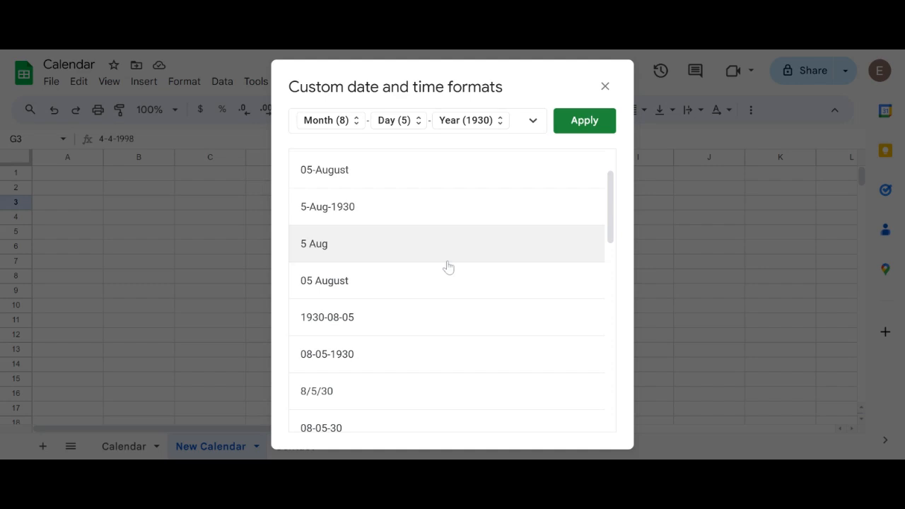
left_click(379, 214)
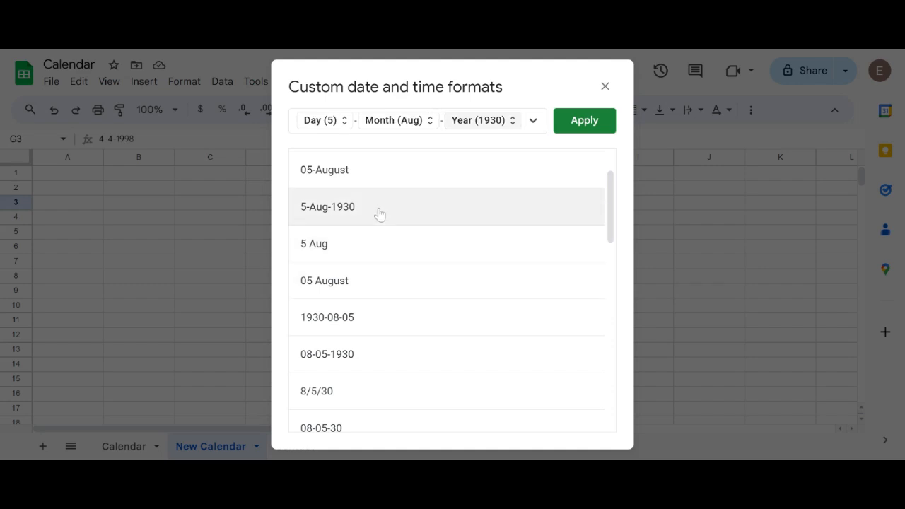
left_click(585, 122)
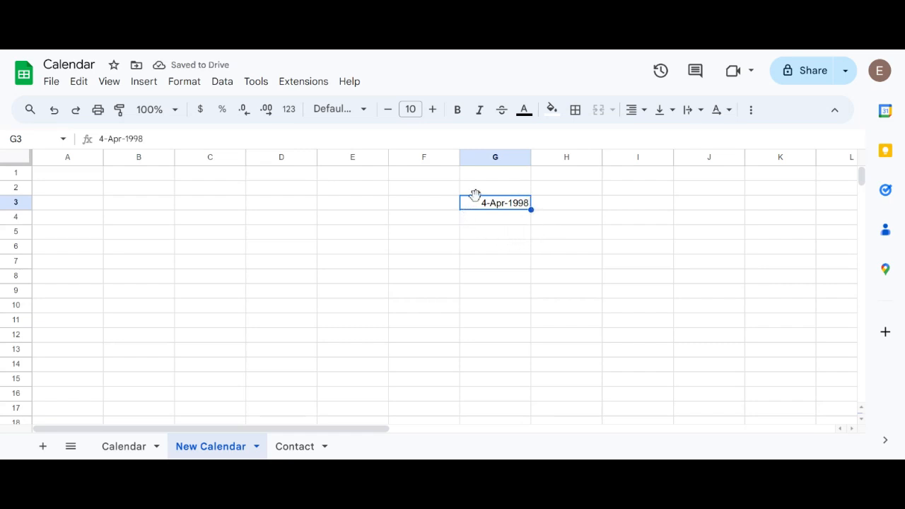
Start a new custom date format for G3, removing the year and the hyphens so only day and abbreviated month remain
left_click(185, 82)
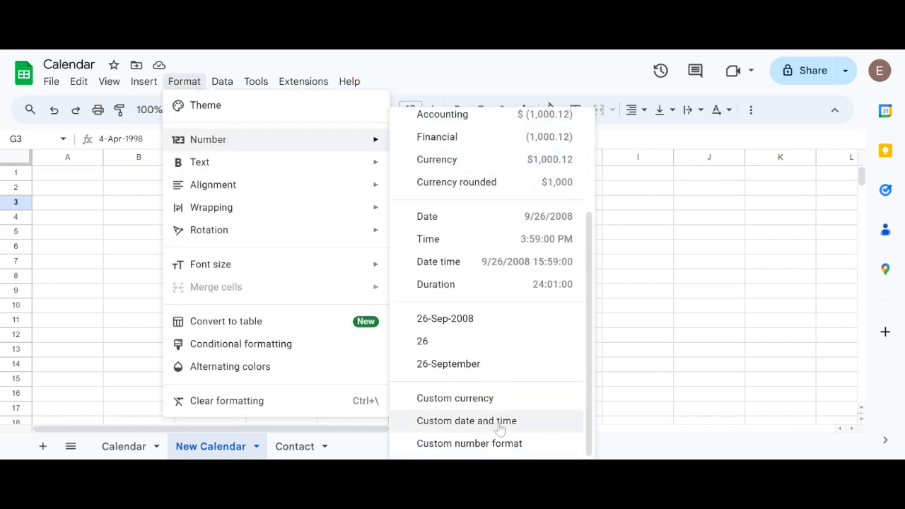
left_click(500, 423)
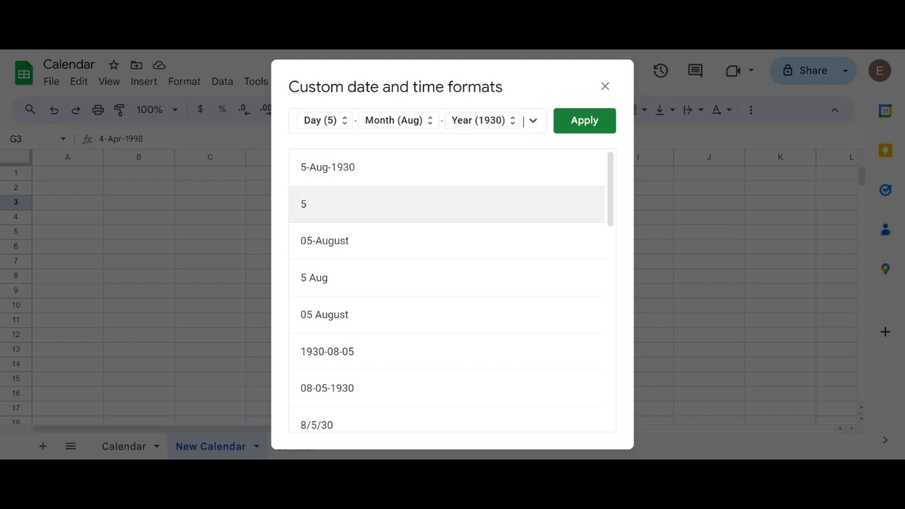
key("BackSpace")
type("-")
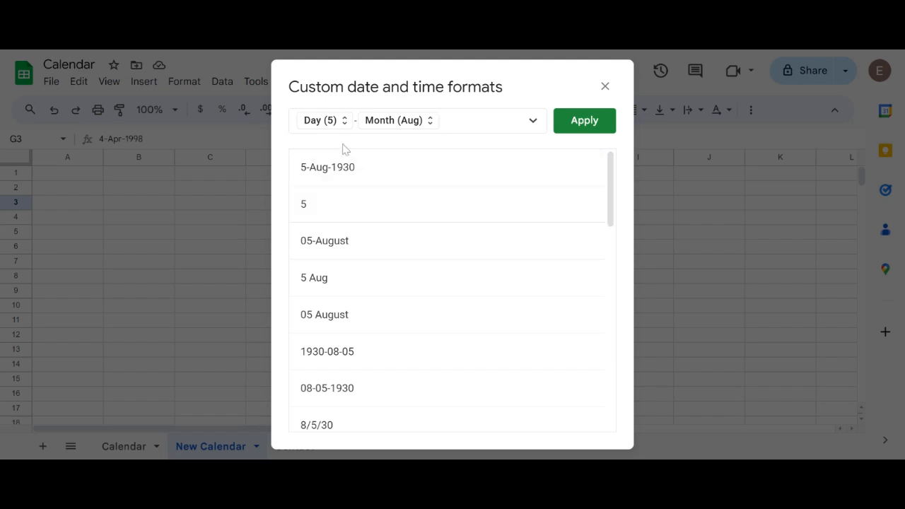
left_click(357, 123)
key("BackSpace")
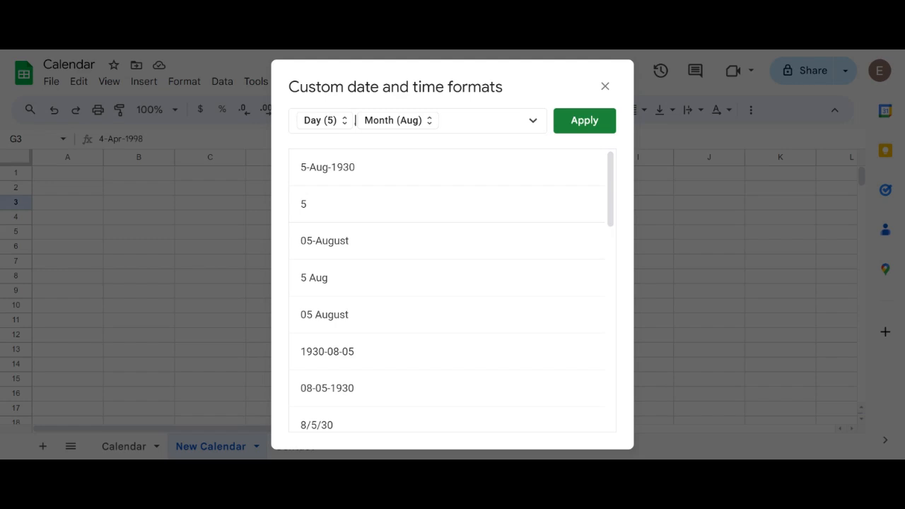
key("BackSpace")
Apply the format with a leading-zero day and full month name to G3, and clear the cell's date
left_click(429, 125)
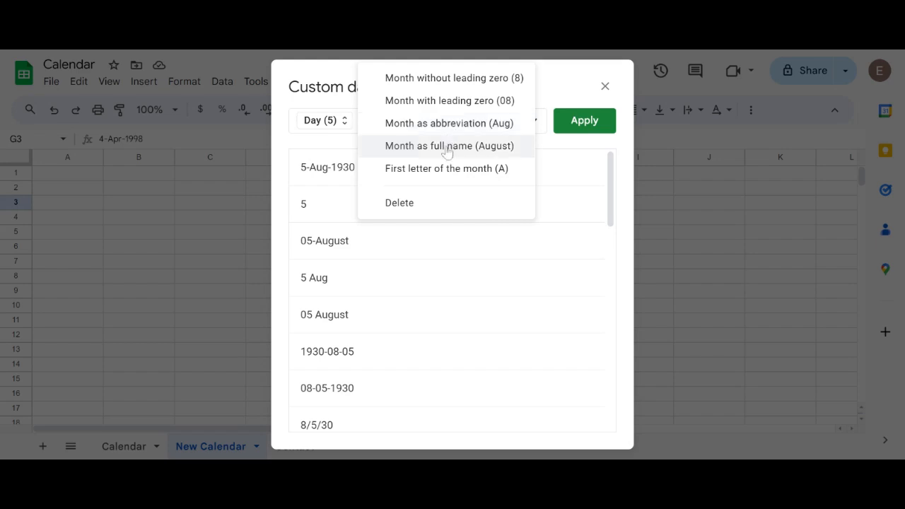
left_click(477, 153)
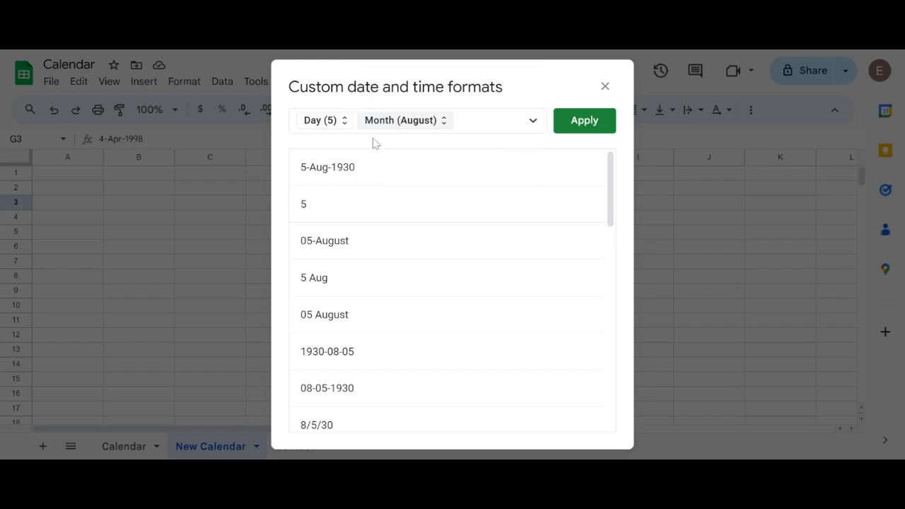
left_click(345, 126)
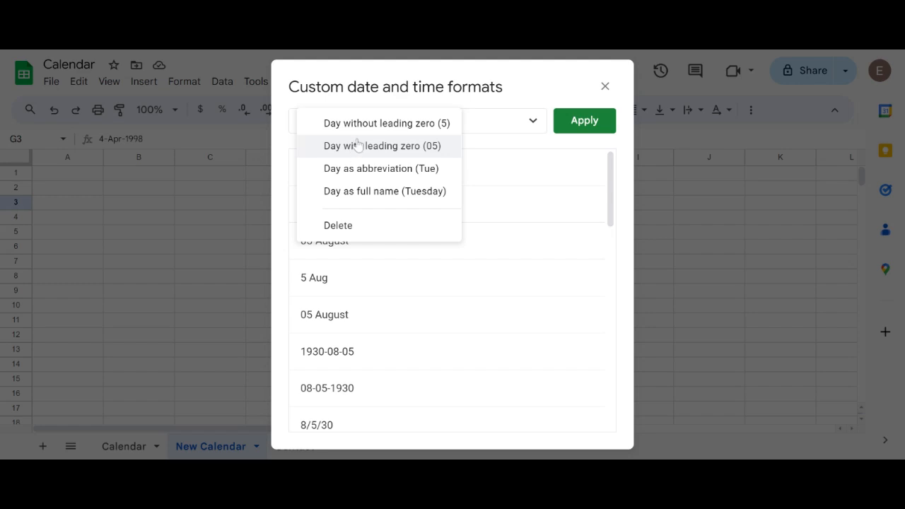
left_click(361, 145)
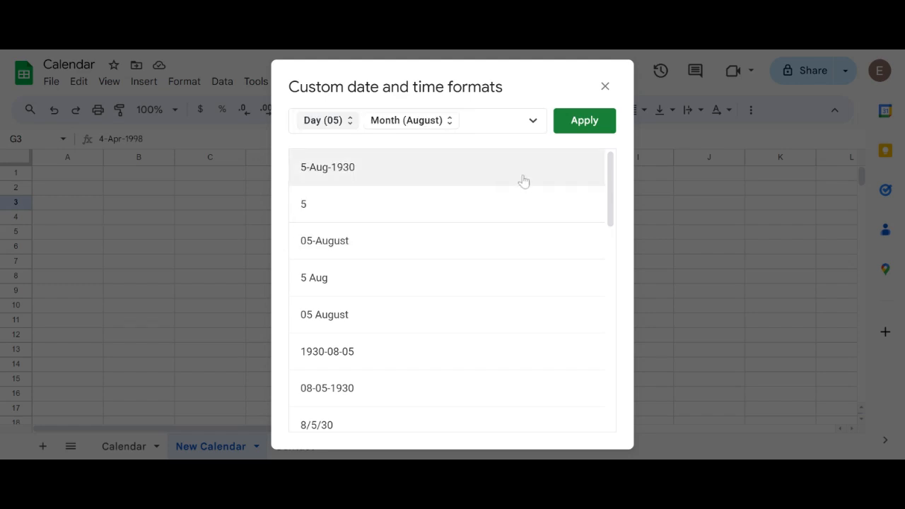
left_click(583, 133)
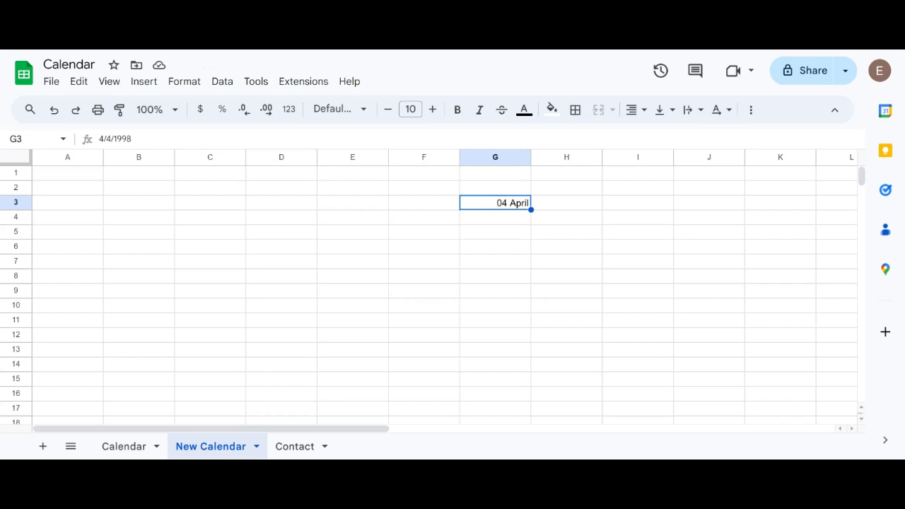
key("Delete")
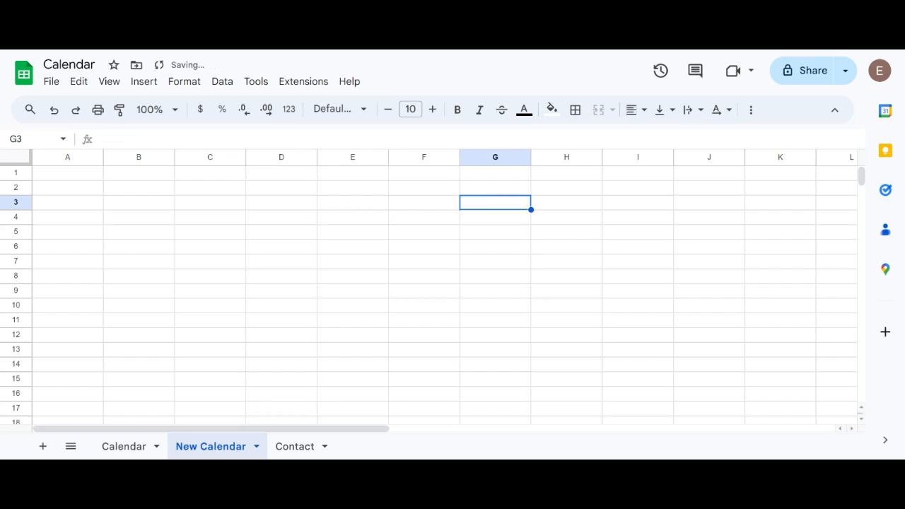
Enter Mon in D5 and autofill the weekday names across to Sun in J5
left_click(282, 239)
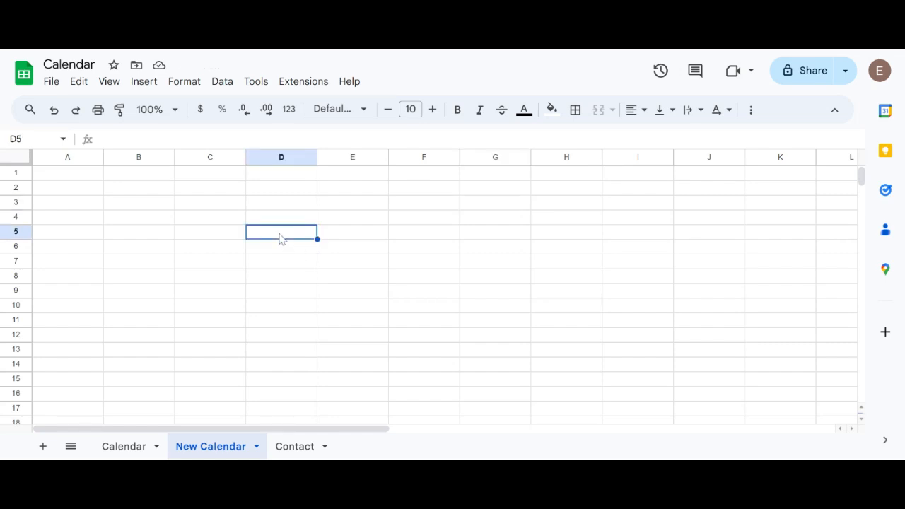
type("Mon")
key("Right")
key("Left")
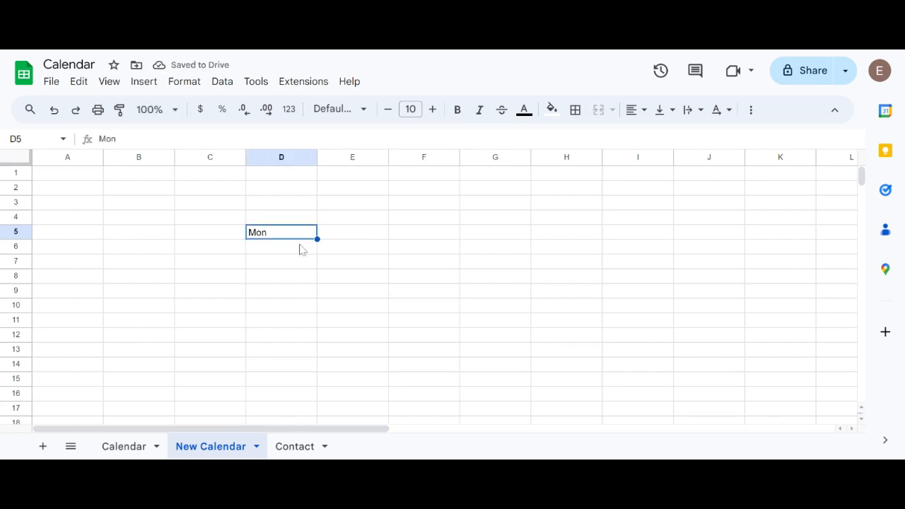
left_click_drag(318, 239, 679, 239)
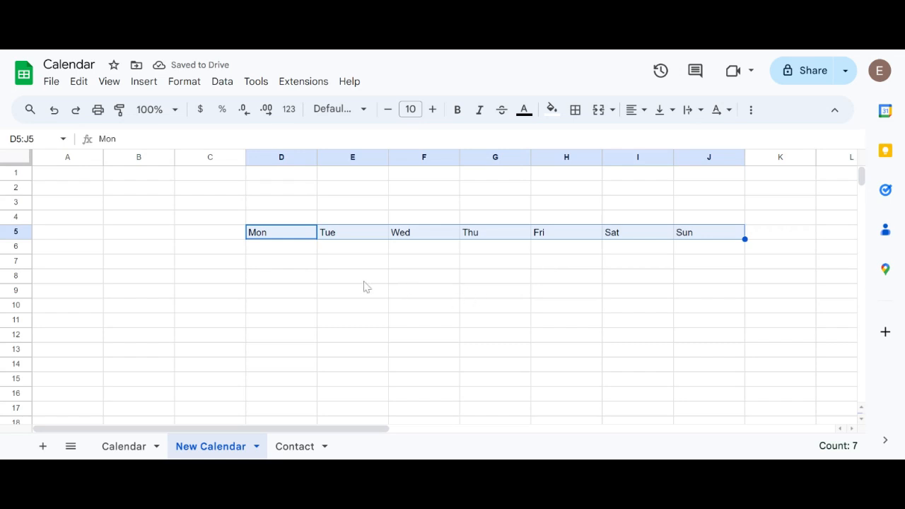
Enter the calendar title July-2024 in D4, directly above the Mon heading
left_click(284, 220)
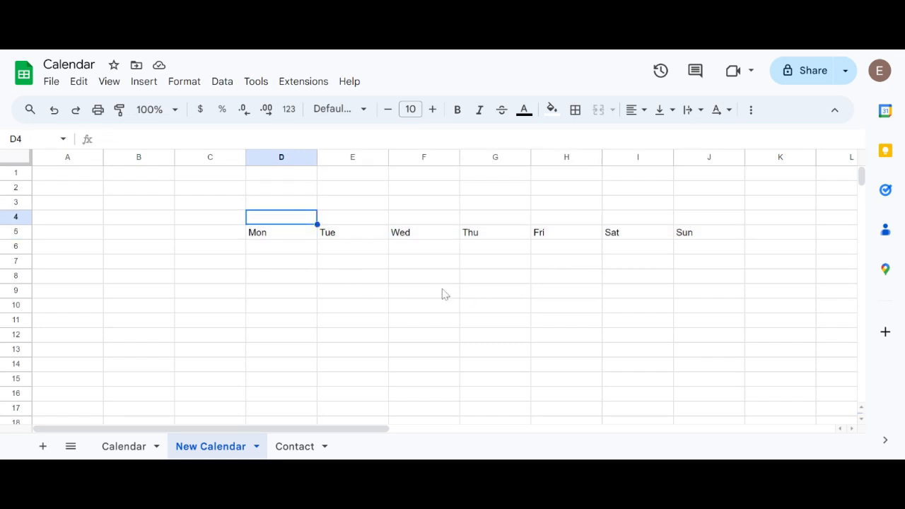
type("July-2024")
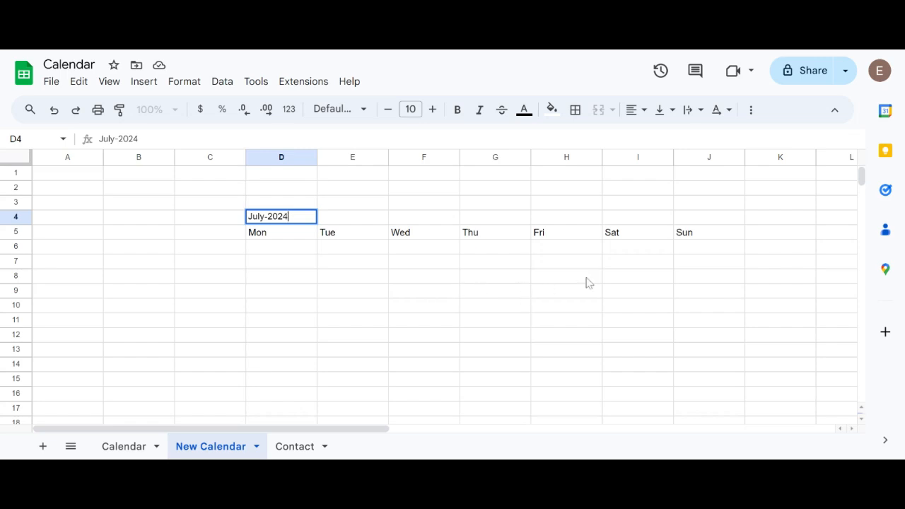
left_click(703, 221, "shift")
Merge cells D4:J4 and center the July-2024 title horizontally across the weekday columns
left_click_drag(309, 219, 688, 224)
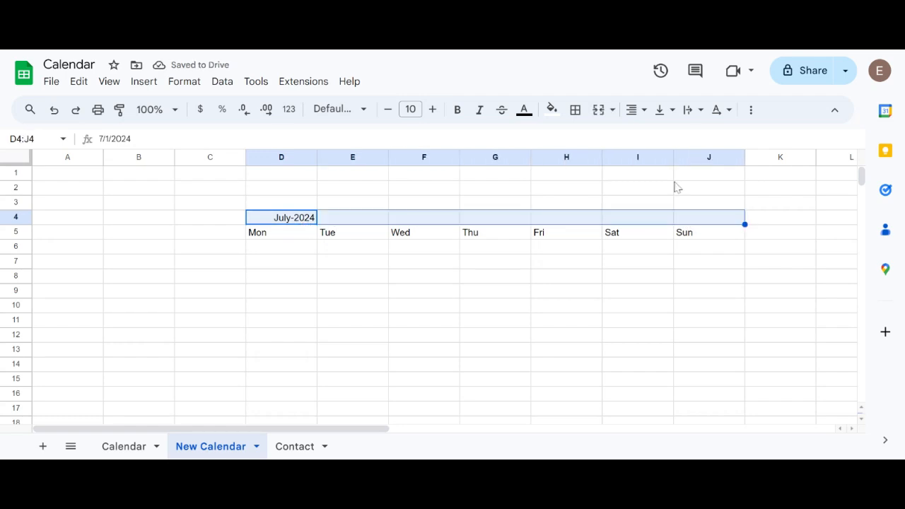
left_click(598, 111)
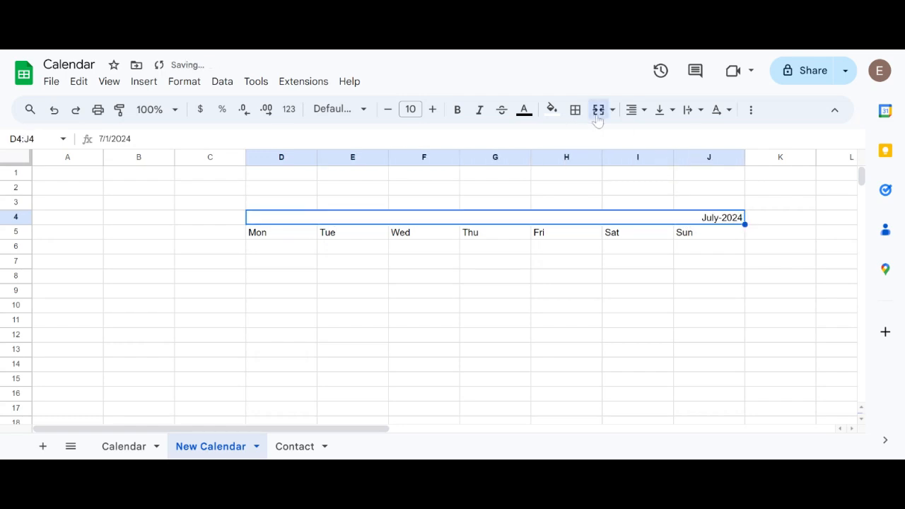
left_click(635, 111)
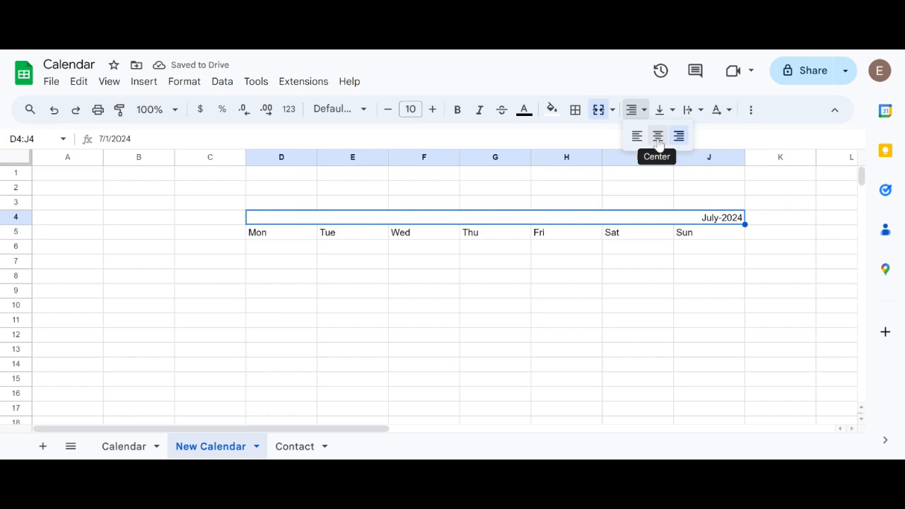
left_click(658, 136)
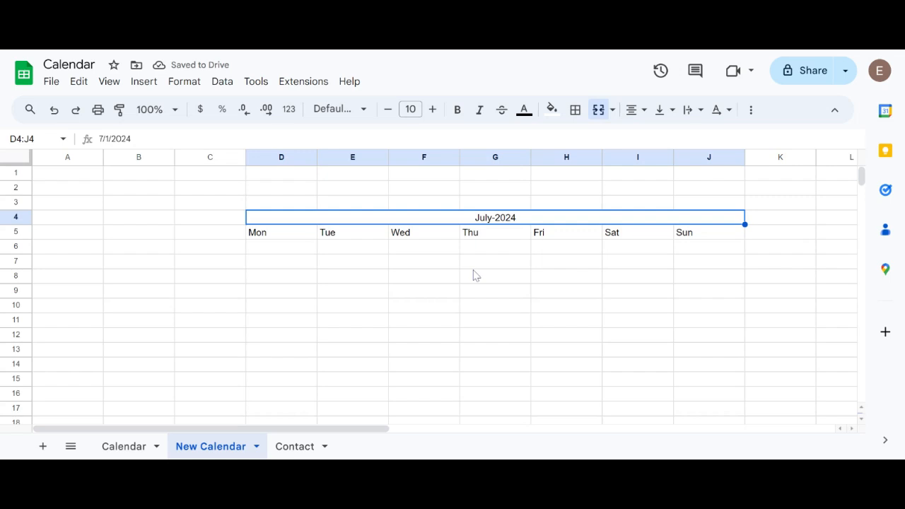
Enter the month's first date, 7-1-2024, in D6 under the Mon heading and reselect that cell
left_click(297, 251)
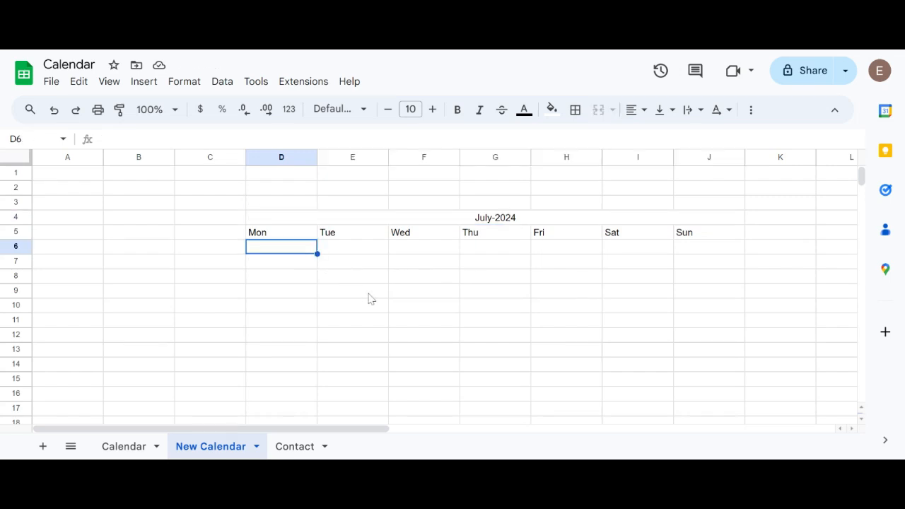
type("7")
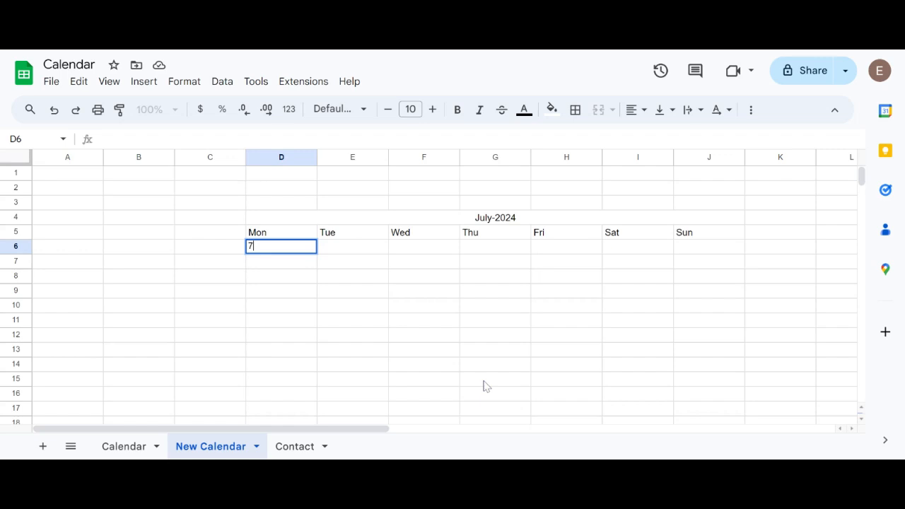
type("-1-2024")
key("Tab")
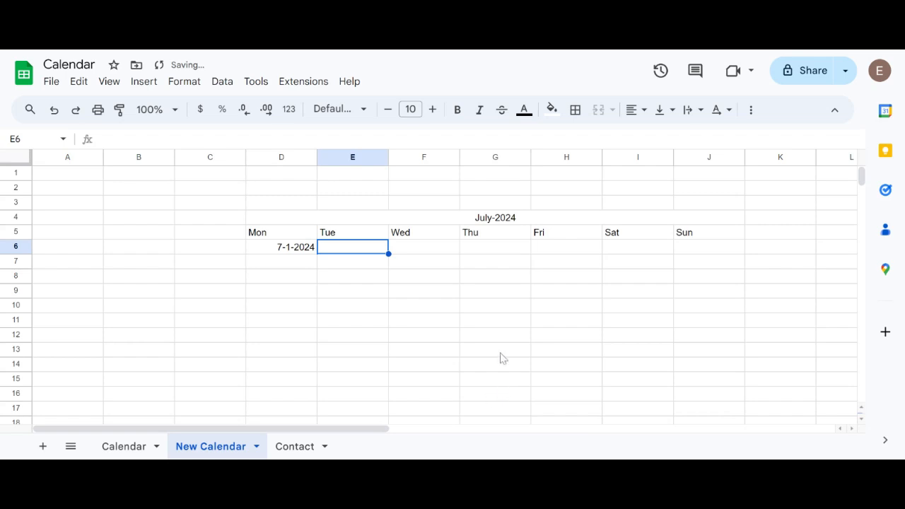
left_click(285, 249)
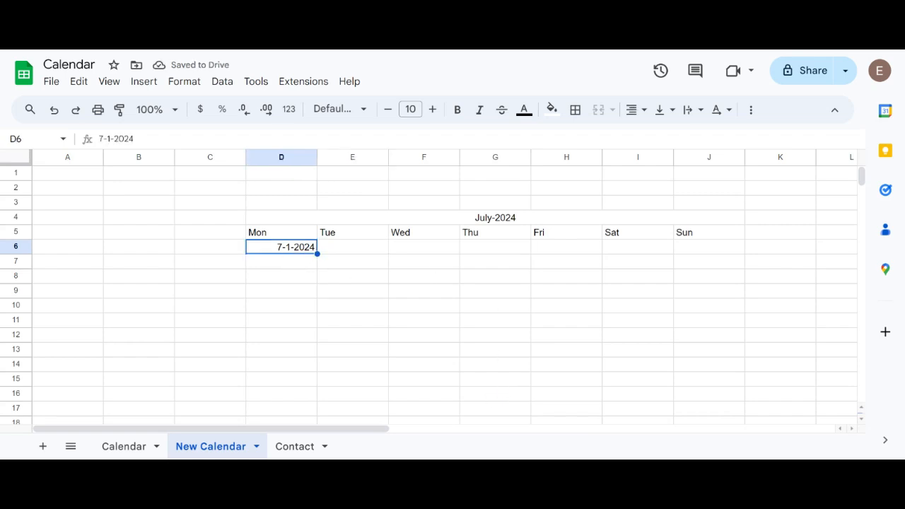
Autofill the first week's dates across D6:J6, and enter 7-8-2024 in D7 and autofill the second week to J7
left_click_drag(318, 254, 679, 255)
left_click(275, 266)
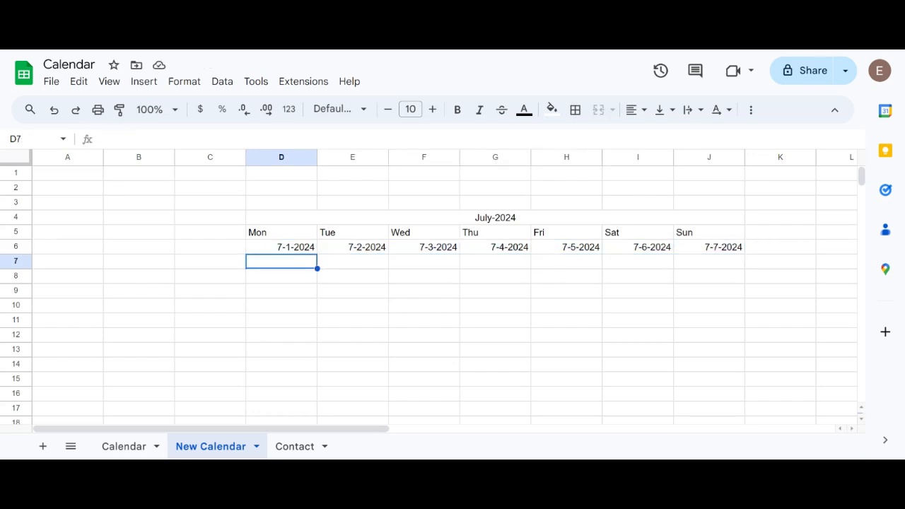
type("7-8-")
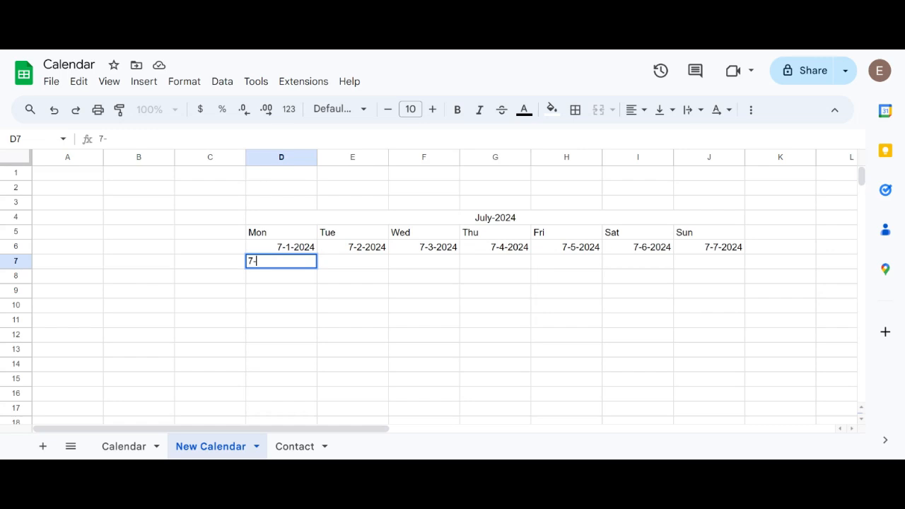
type("2024")
key("Tab")
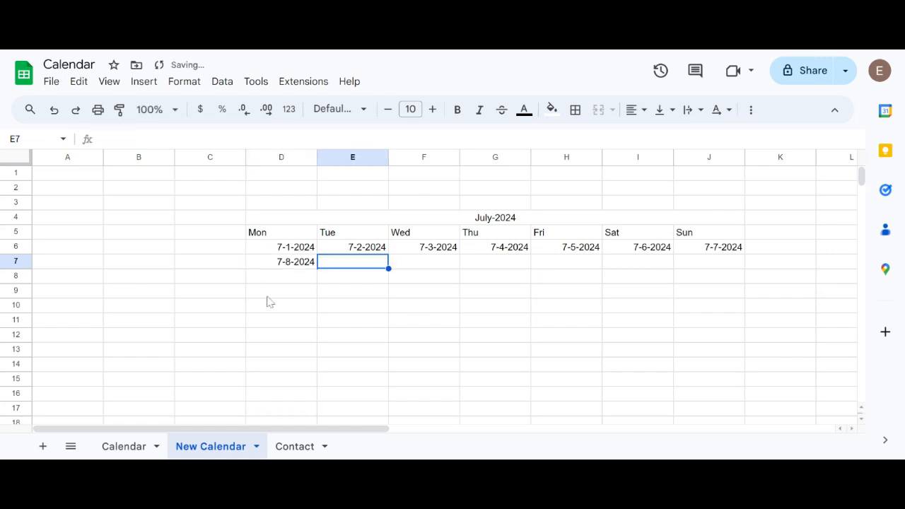
left_click(310, 267)
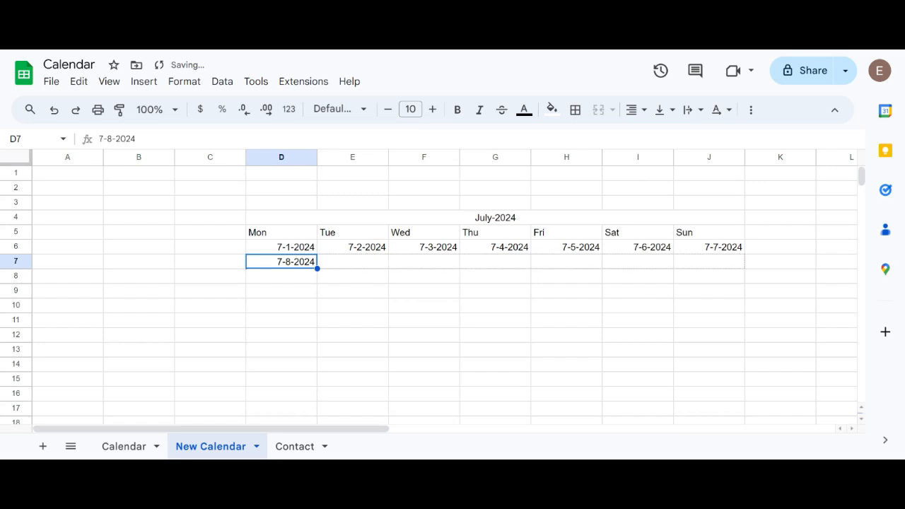
left_click_drag(317, 268, 710, 265)
Enter 7-15-2024 in D8 under the second week and autofill the dates across to J8
left_click(297, 280)
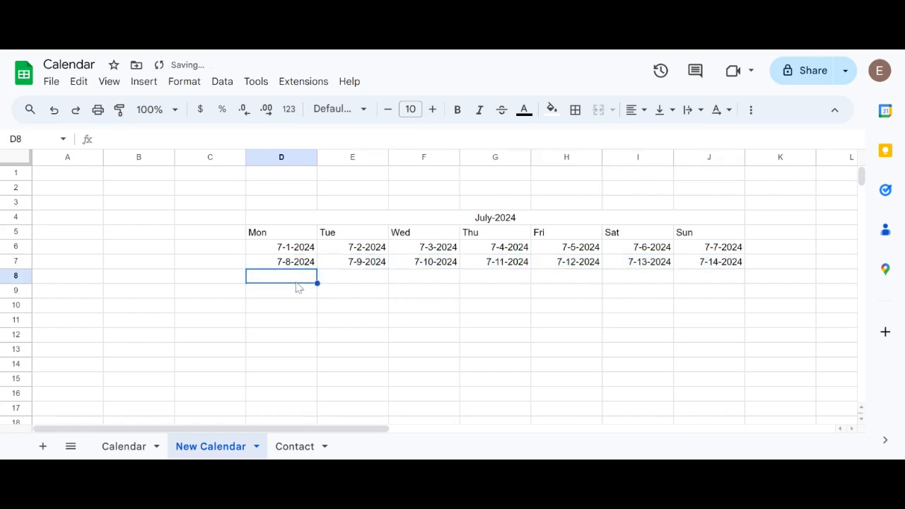
type("7")
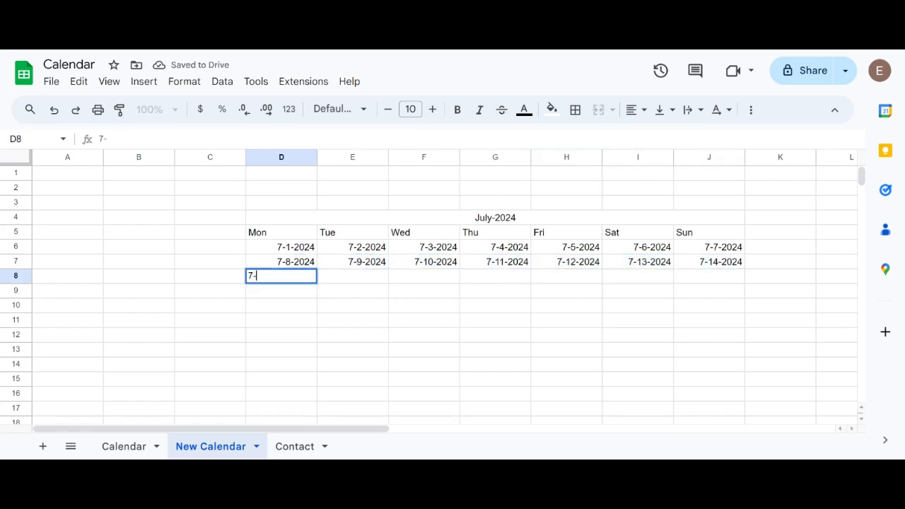
type("-15-")
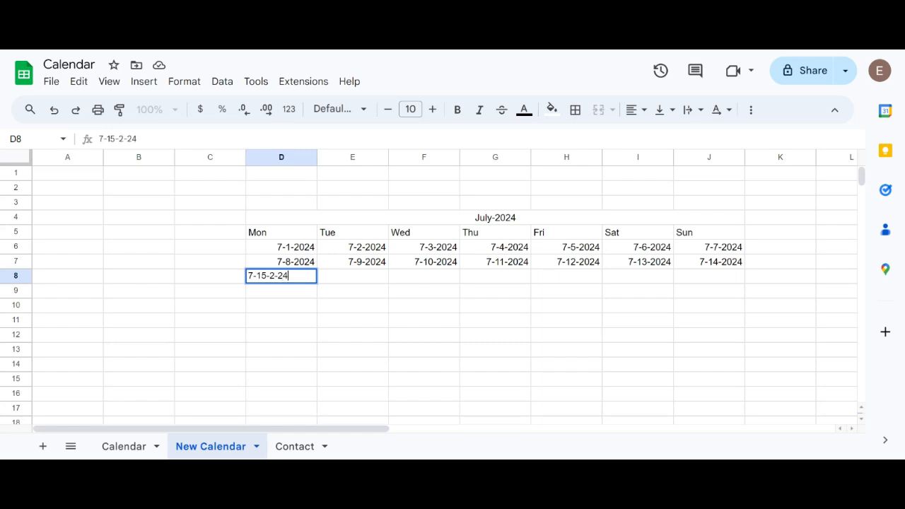
type("2-24")
key("Tab")
left_click(297, 282)
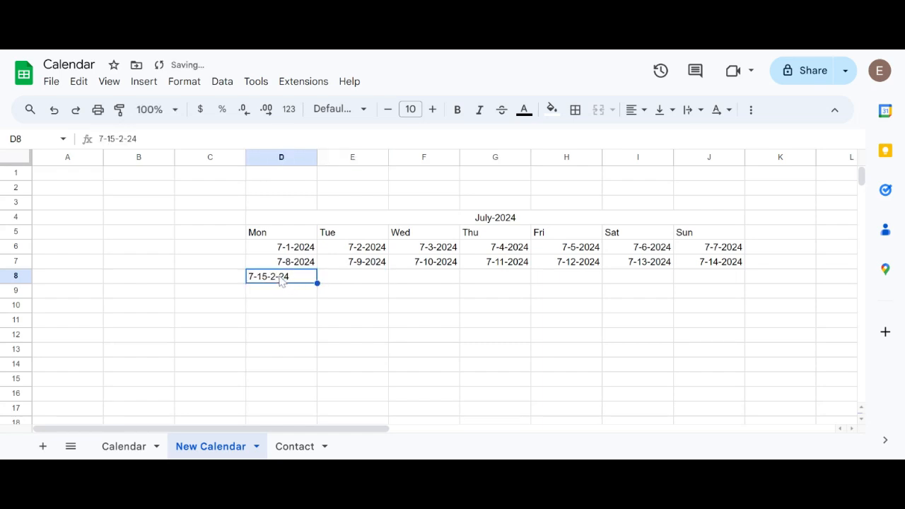
double_click(278, 276)
type("0")
key("Tab")
left_click(285, 283)
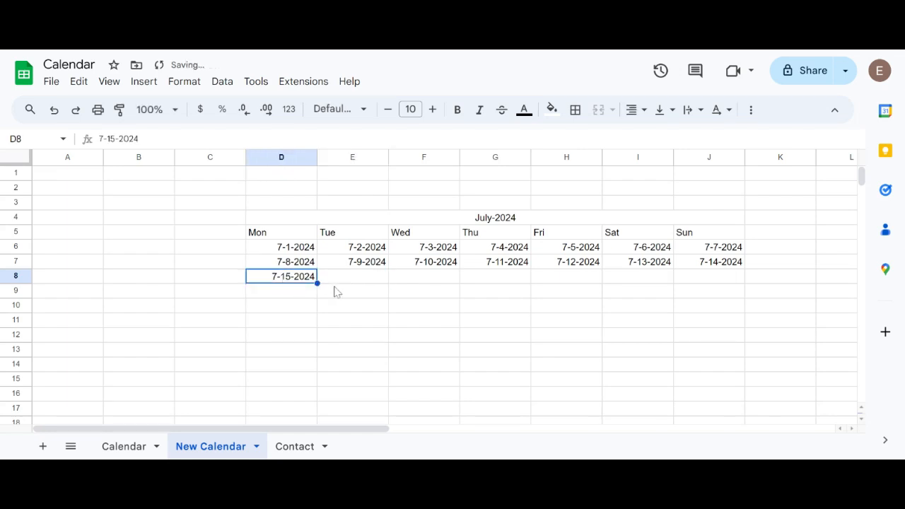
left_click_drag(317, 283, 711, 289)
Enter 7-22-2024 in D9 and fill the fourth week's dates across to J9
left_click(300, 299)
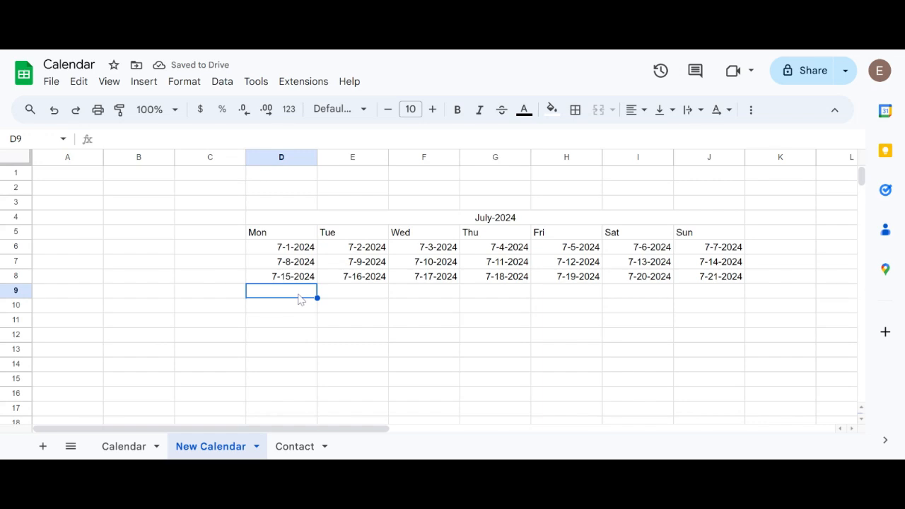
type("=")
key("BackSpace")
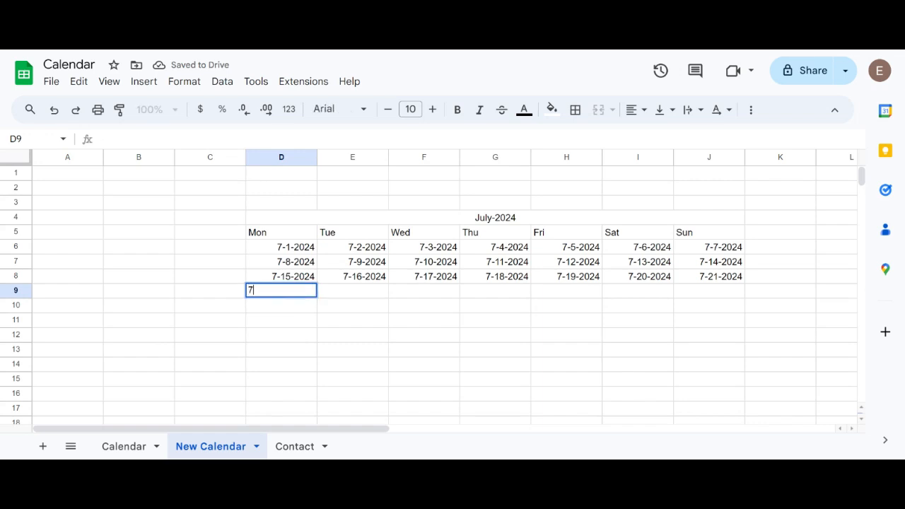
type("7-22-")
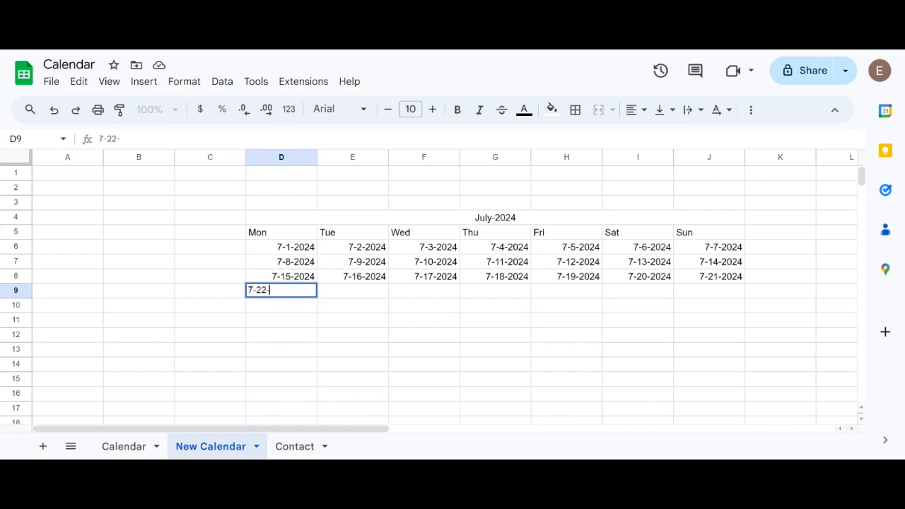
type("2024")
key("Tab")
left_click(301, 293)
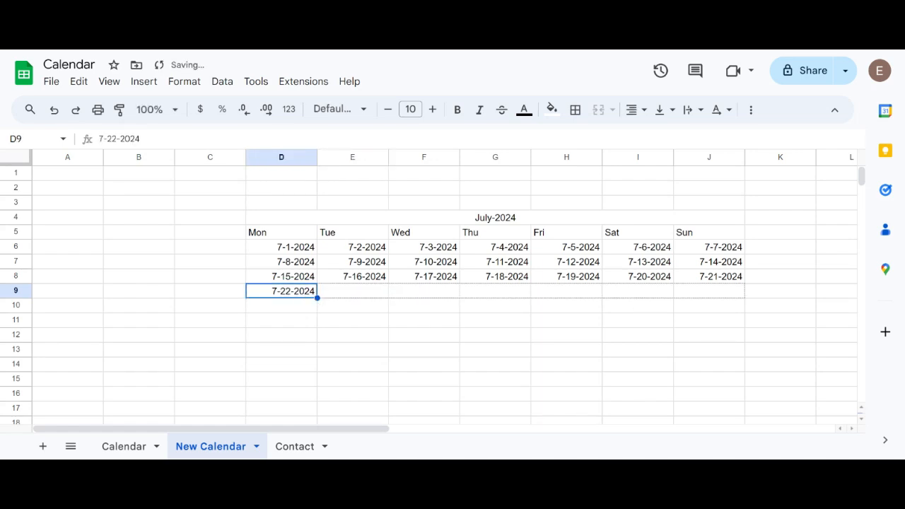
key("ctrl+Return")
Enter 7-29-2024 in D10 and fill the month's remaining dates across to F10
left_click(301, 309)
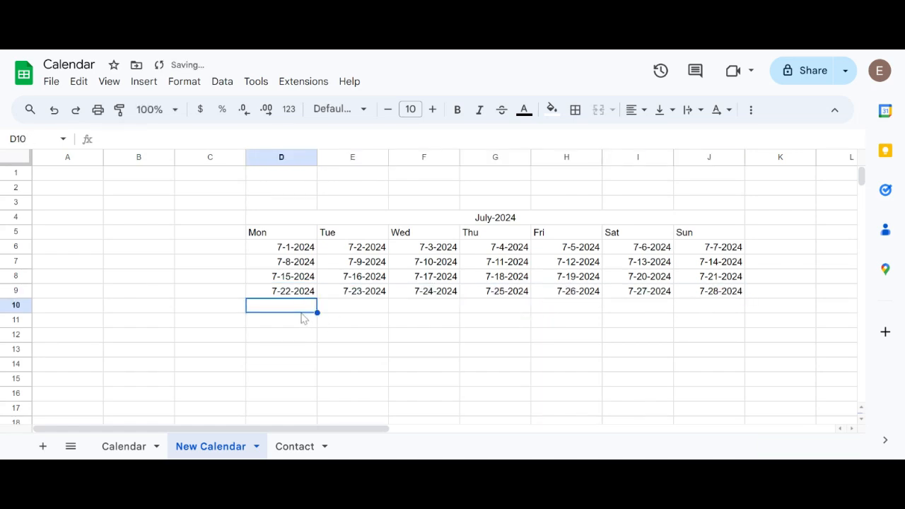
type("7-")
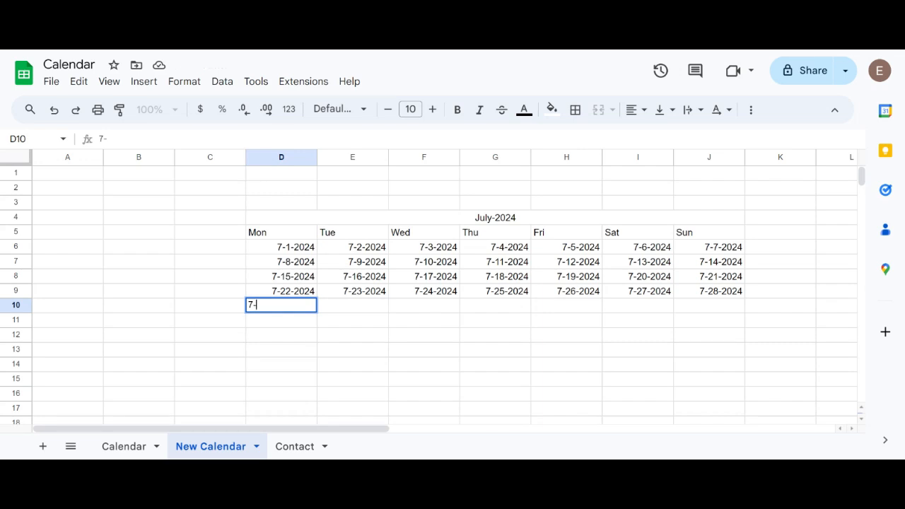
type("29-2024")
key("Tab")
left_click(301, 306)
left_click_drag(378, 319, 425, 318)
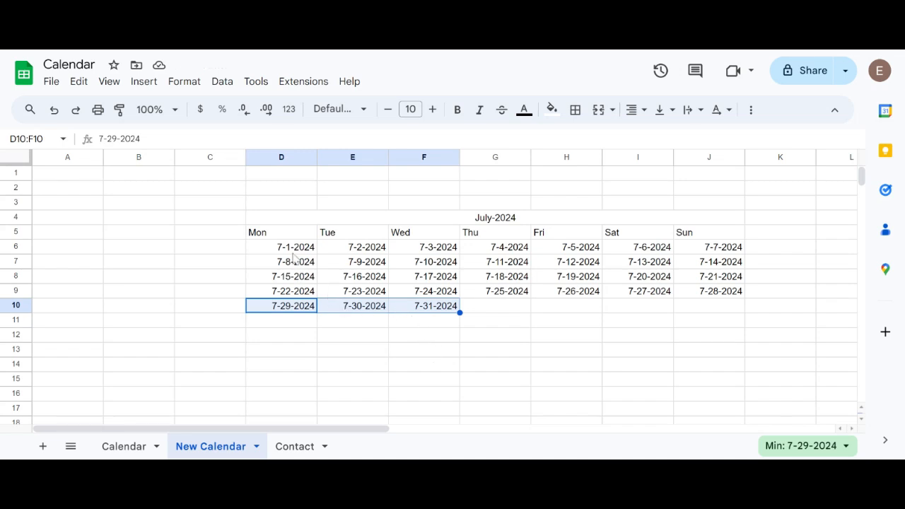
Start a custom date and time format for D6:J10 and remove its existing Month, Day and Year parts
left_click_drag(296, 253, 734, 312)
left_click(195, 85)
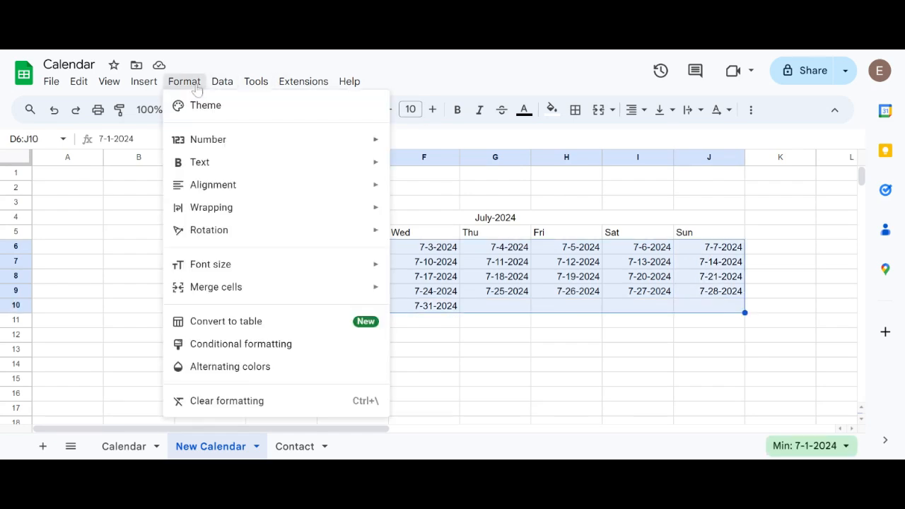
mouse_move(225, 147)
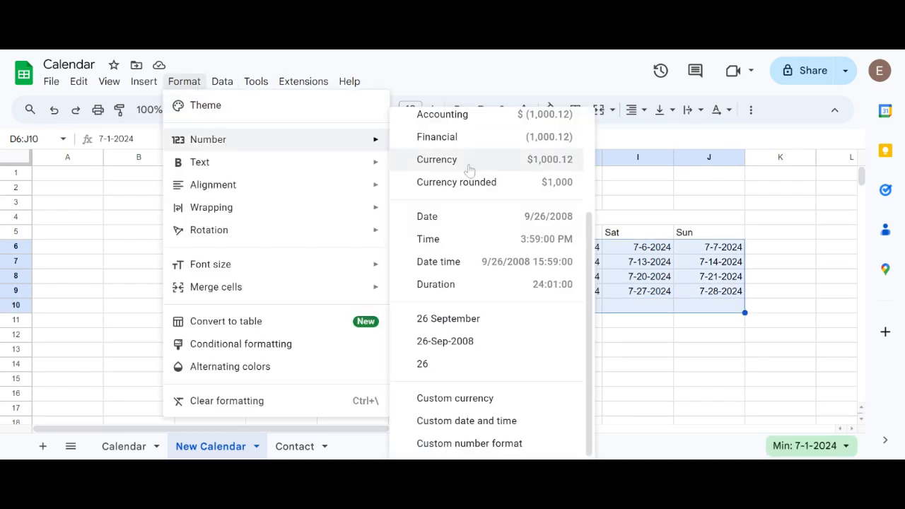
left_click(499, 423)
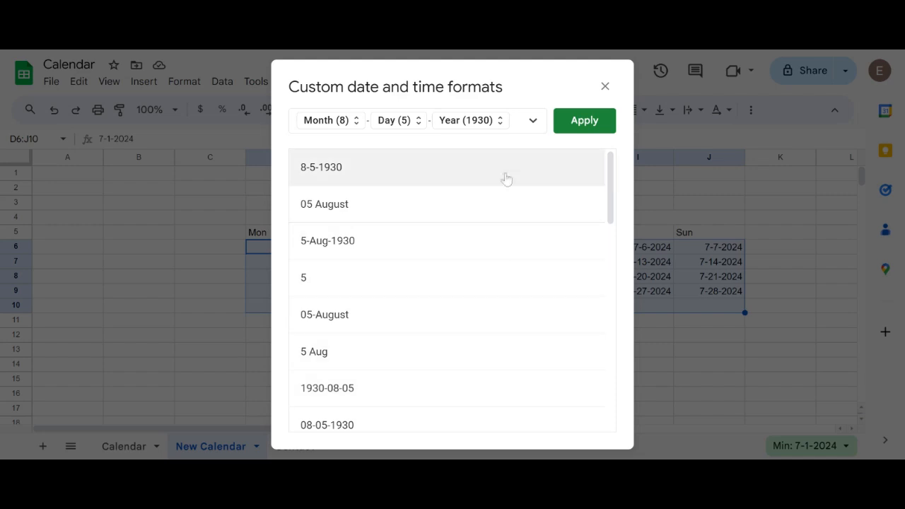
key("BackSpace")
key("BackSpace")
key("BackSpace")
key("BackSpace")
key("BackSpace")
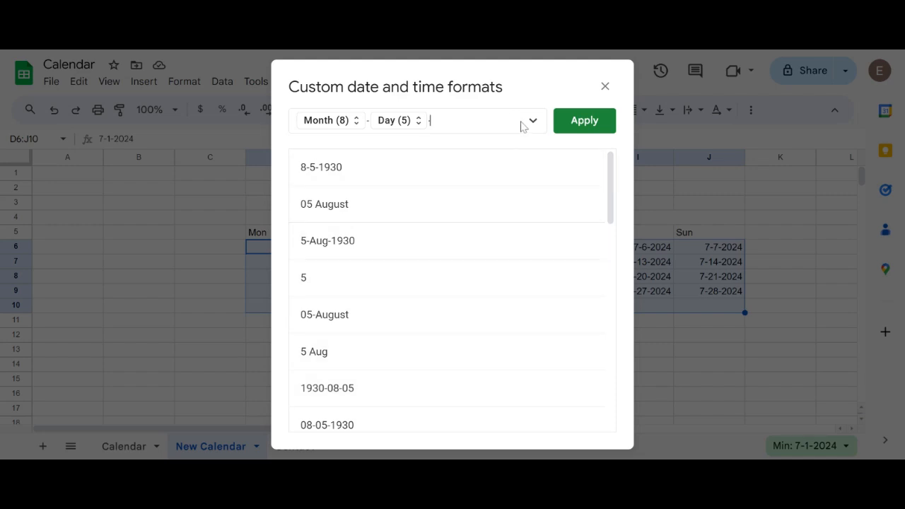
Build a custom format containing only the day without leading zero and apply it to the calendar dates
left_click(532, 120)
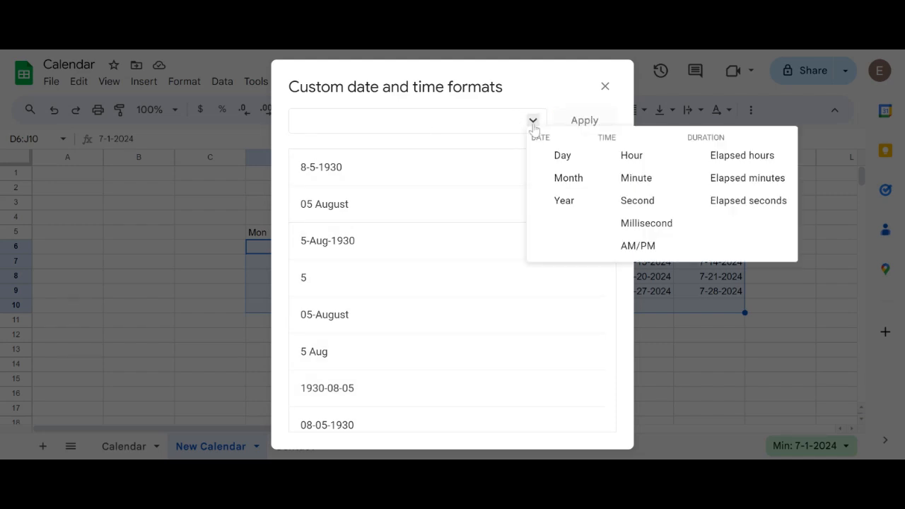
left_click(564, 159)
left_click(342, 124)
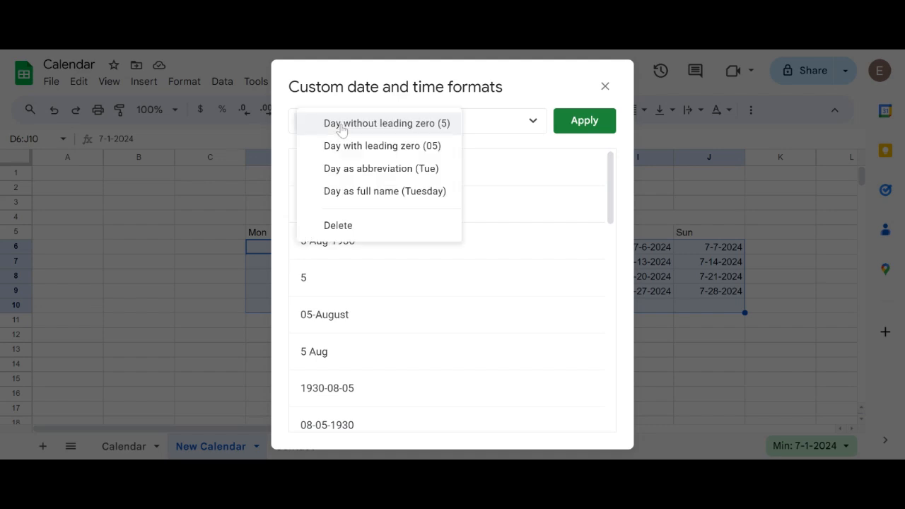
left_click(362, 126)
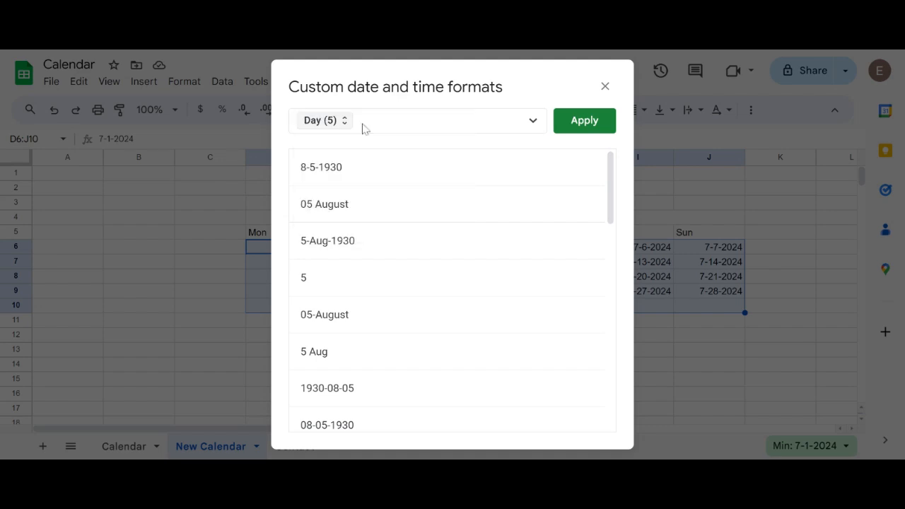
left_click(594, 125)
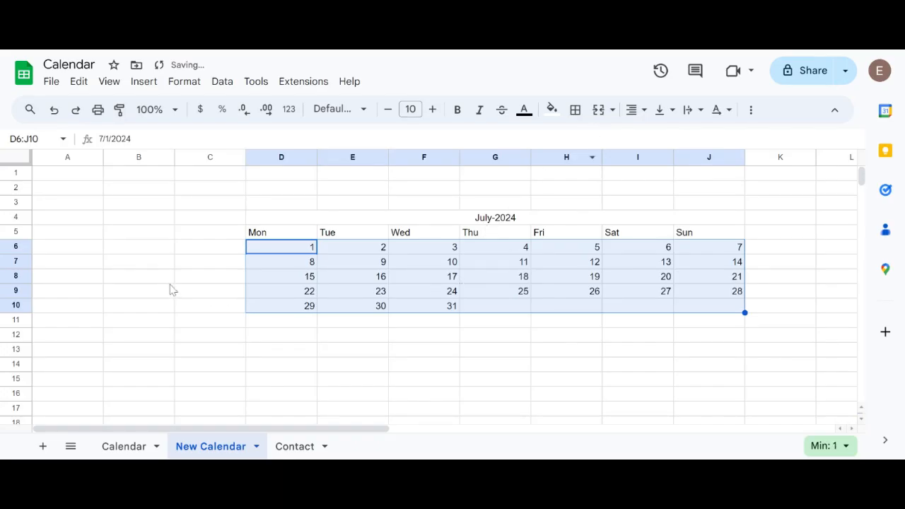
Inspect the stored date values behind the day numbers in F7 and G8
left_click(199, 281)
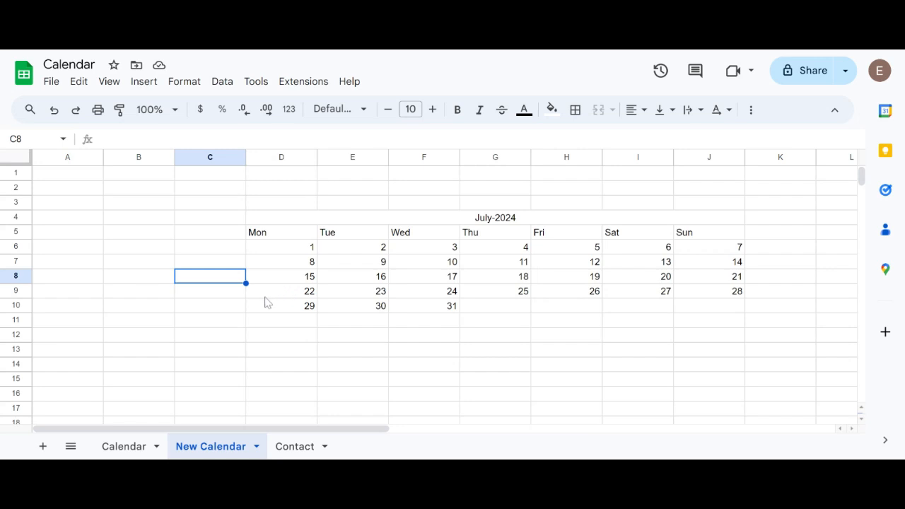
left_click(421, 267)
left_click(486, 283)
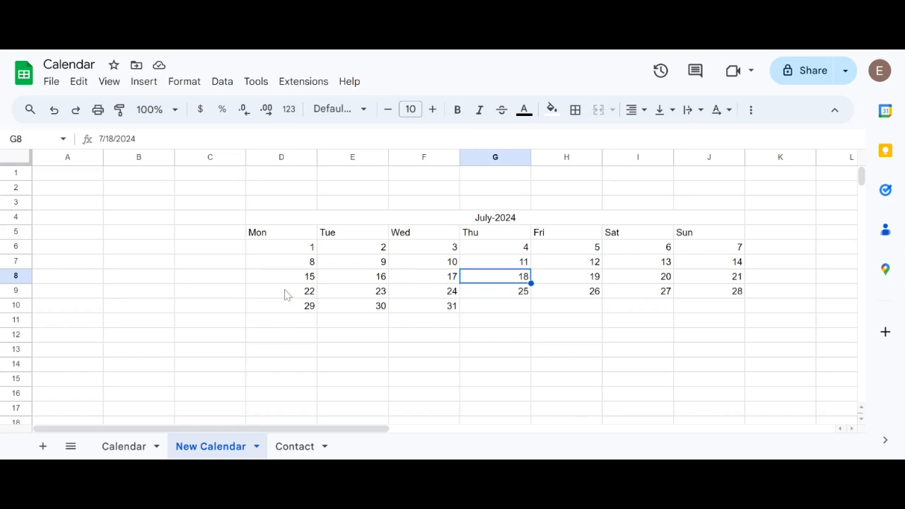
Enter a plain 15 in C8, compare it with the date stored in D8, and clear C8 again
left_click(220, 279)
type("15")
key("Return")
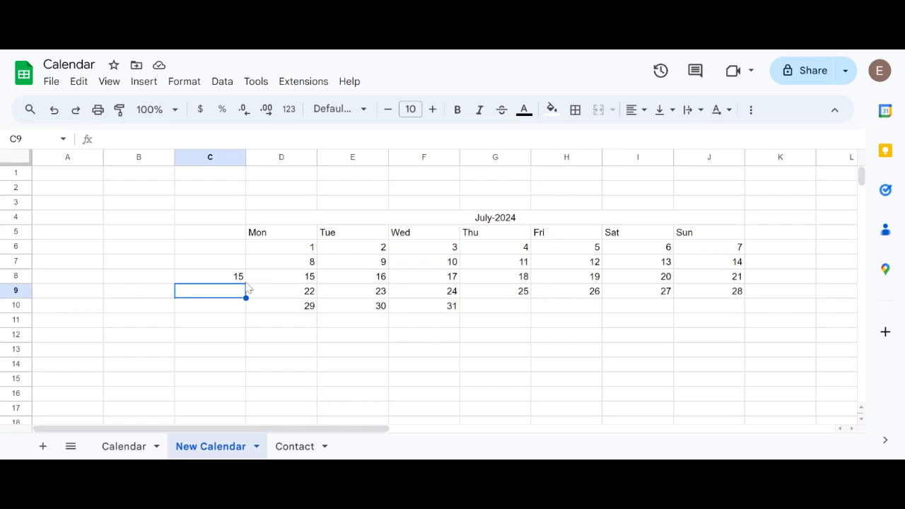
left_click(220, 280)
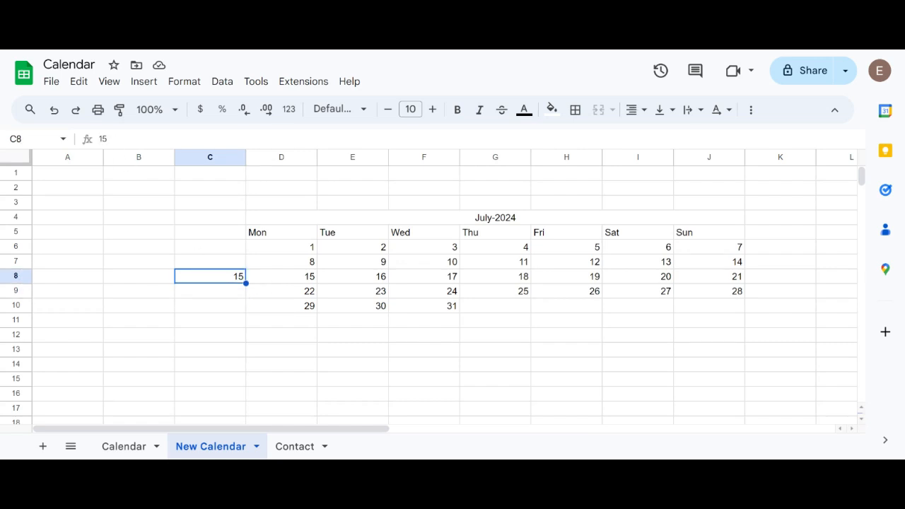
double_click(102, 139)
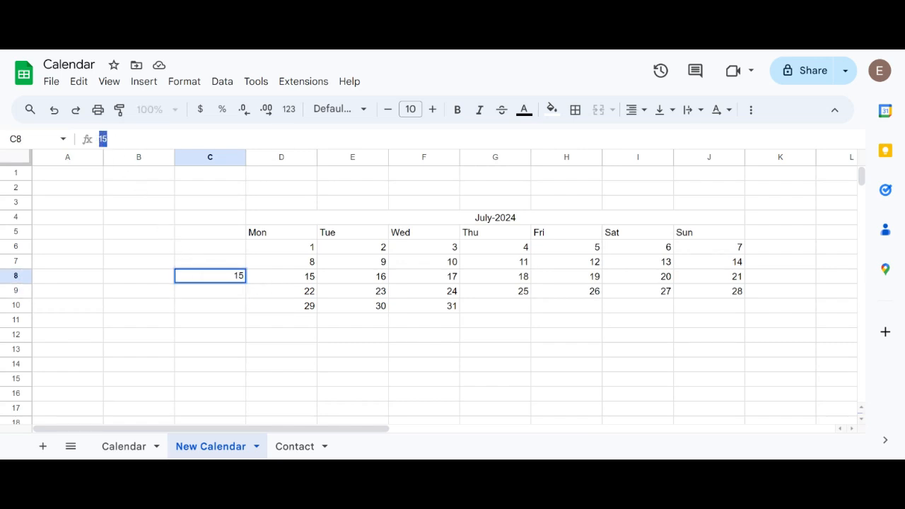
left_click(285, 282)
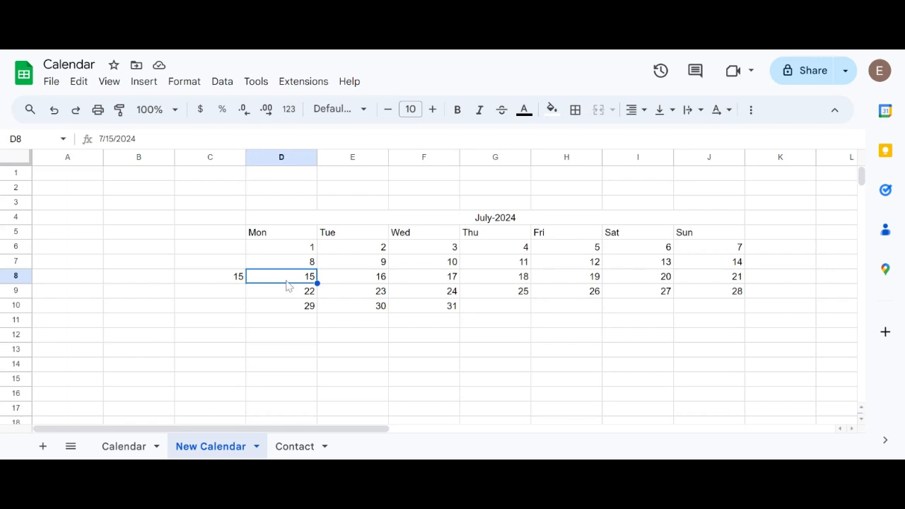
left_click(227, 285)
key("Delete")
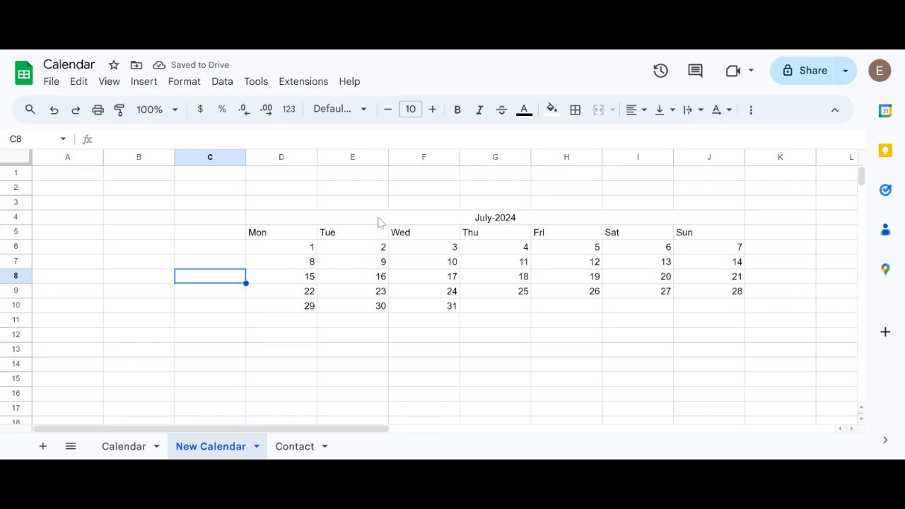
Center the whole calendar range D4:J10 horizontally and align it to the middle vertically
left_click_drag(380, 222, 380, 313)
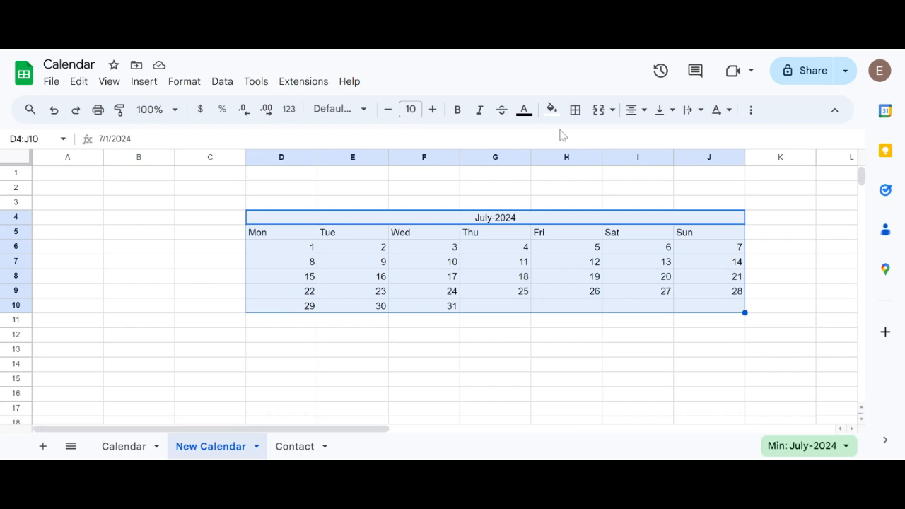
left_click(633, 111)
left_click(657, 136)
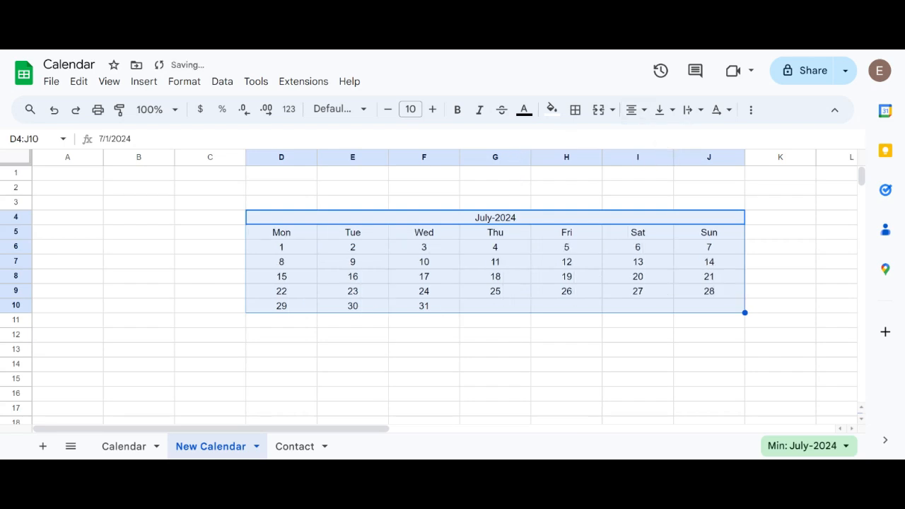
left_click(659, 111)
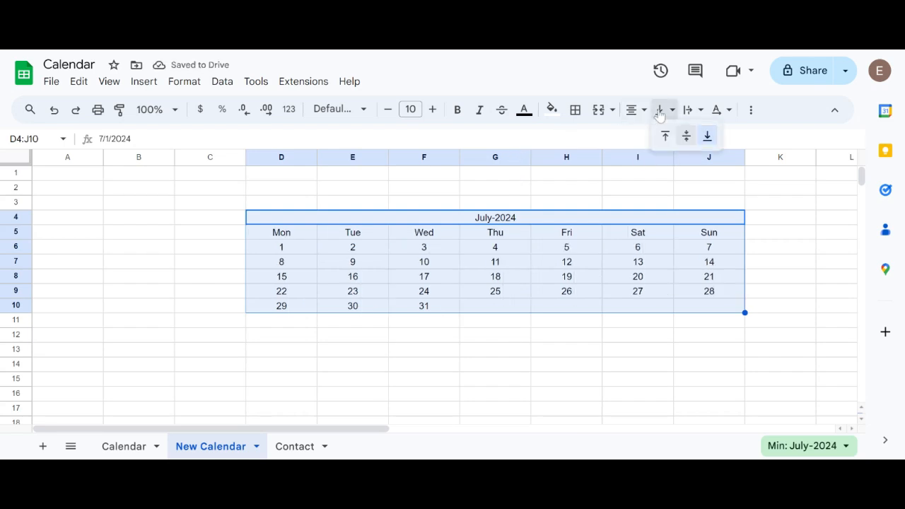
left_click(687, 136)
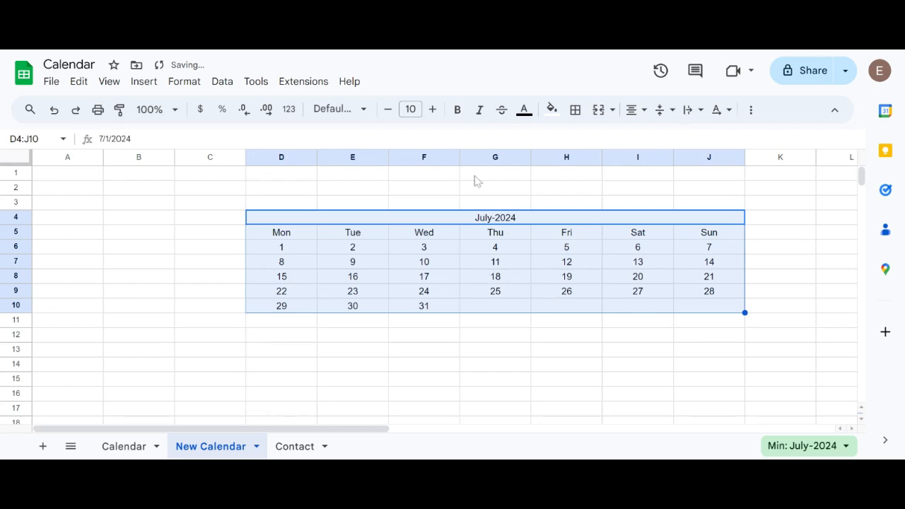
Set the font size of the whole calendar range D4:J10 to 18 and make its text bold
left_click(410, 109)
key("BackSpace")
key("BackSpace")
type("18")
key("Return")
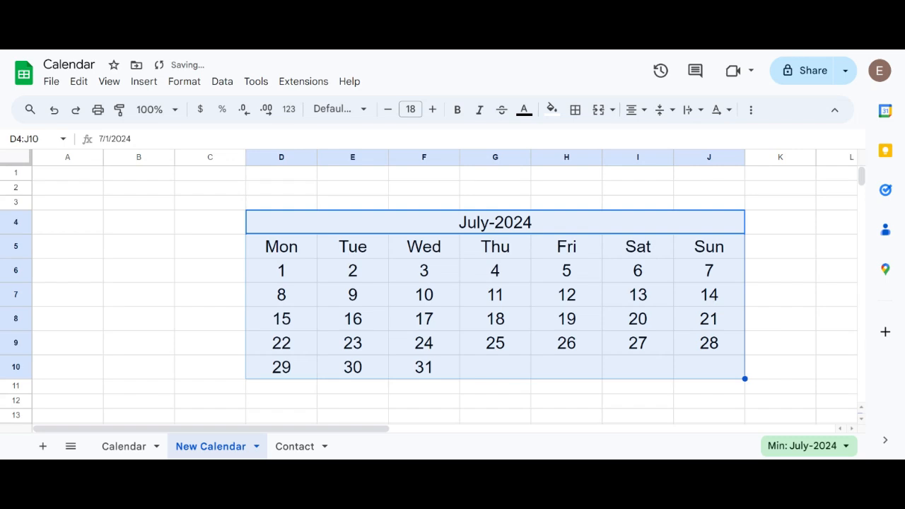
left_click(459, 112)
Enlarge the merged July-2024 title to font size 20 and change its font to Michroma
left_click(477, 231)
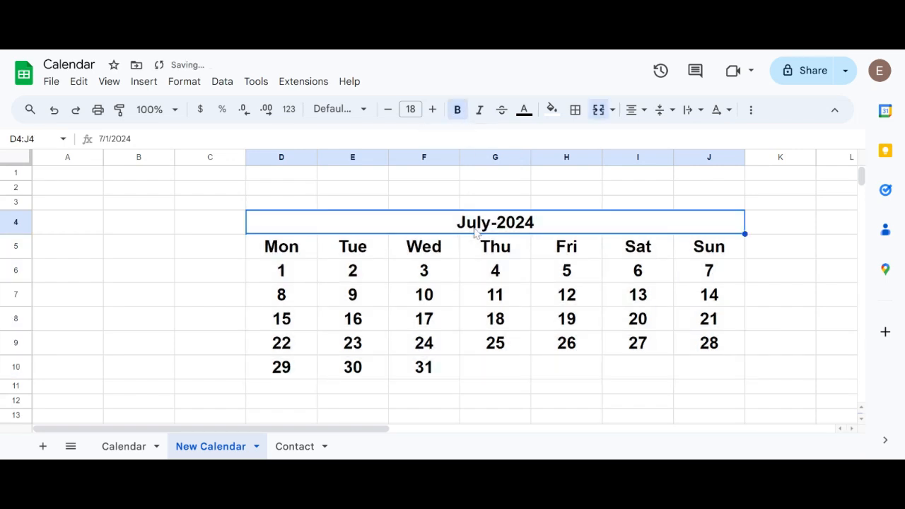
left_click(433, 110)
left_click(434, 110)
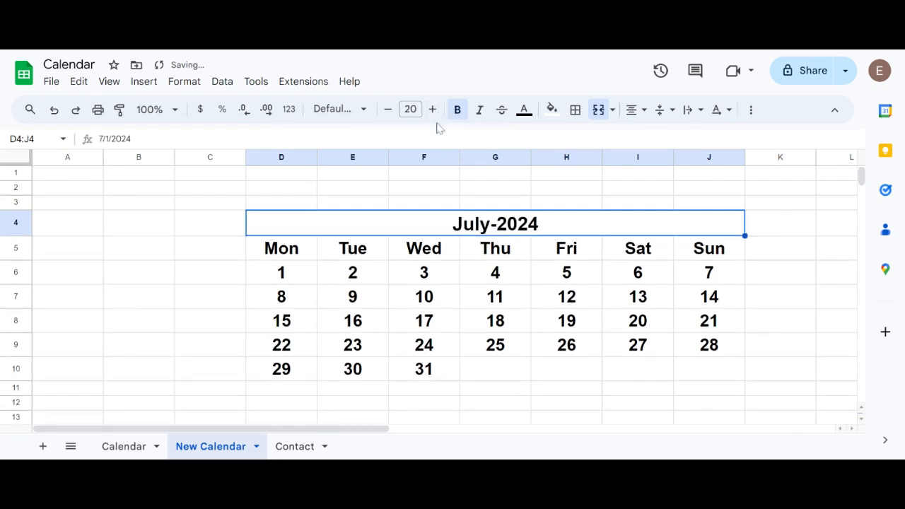
left_click(364, 110)
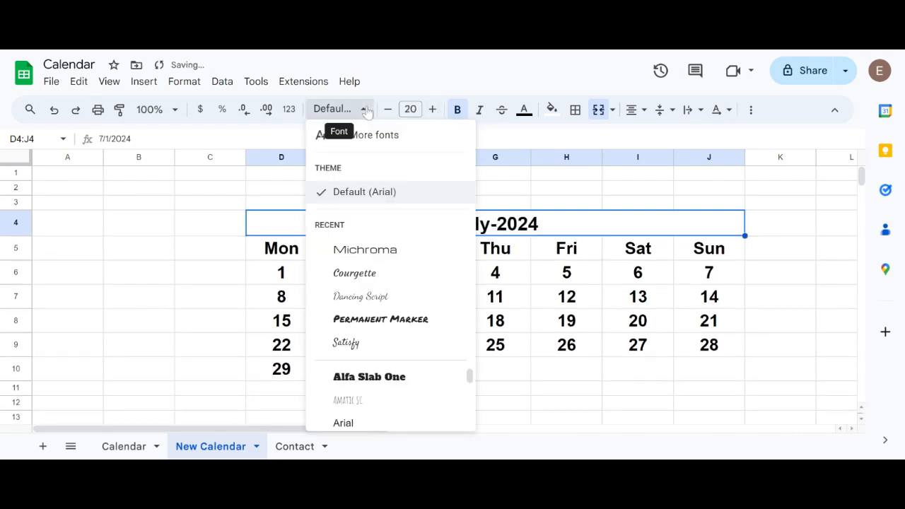
left_click(384, 259)
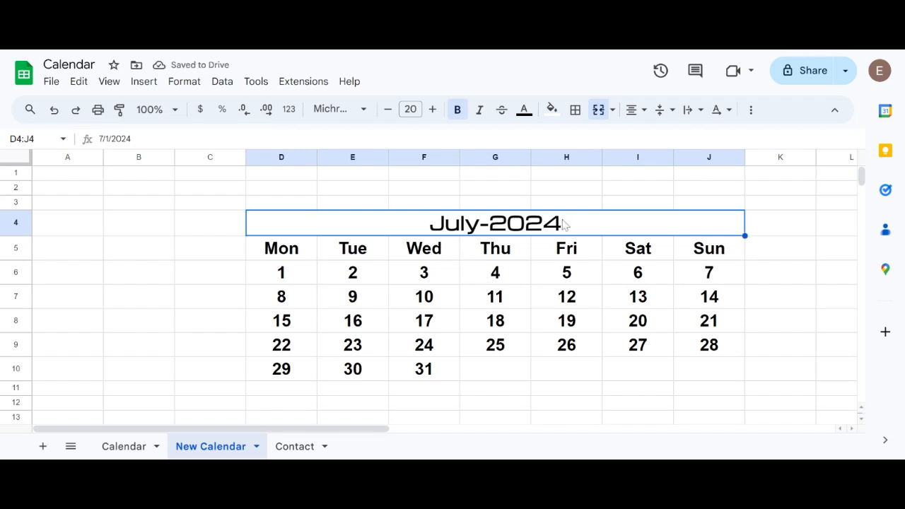
Give the July-2024 title a light yellow fill and dark yellow text
left_click(551, 110)
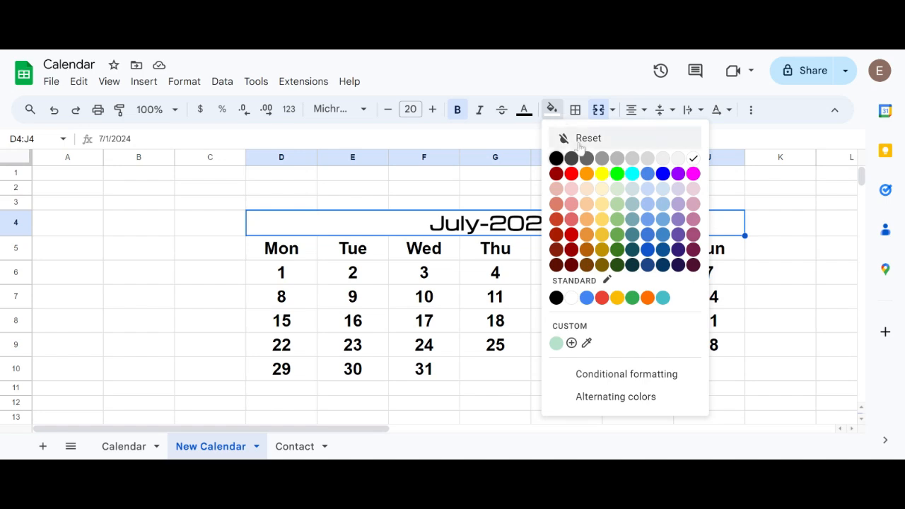
left_click(603, 190)
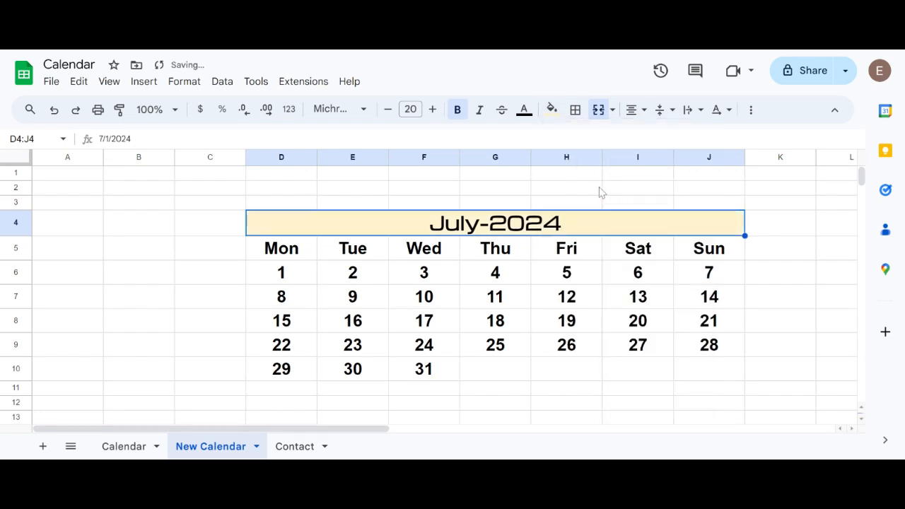
left_click(524, 111)
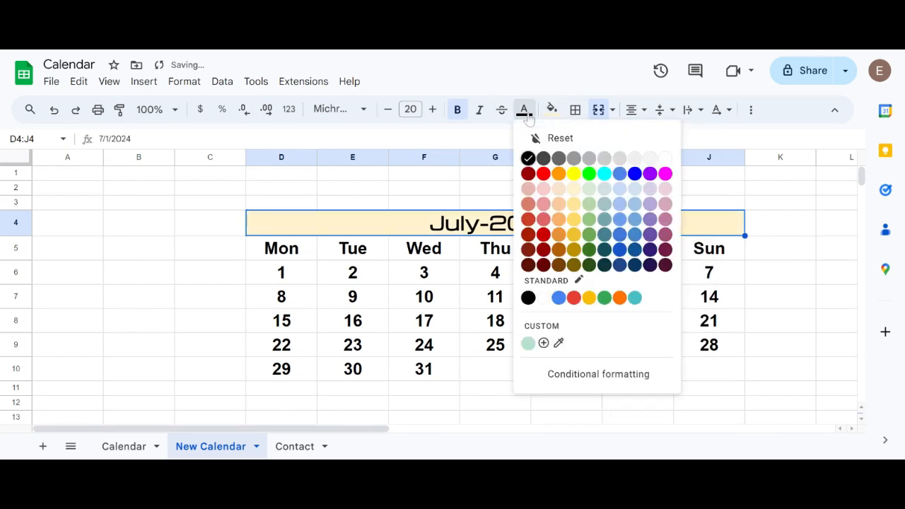
left_click(574, 234)
Color the Mon to Fri headings D5:H5 with a light cornflower blue fill and dark blue text
left_click_drag(297, 253, 566, 252)
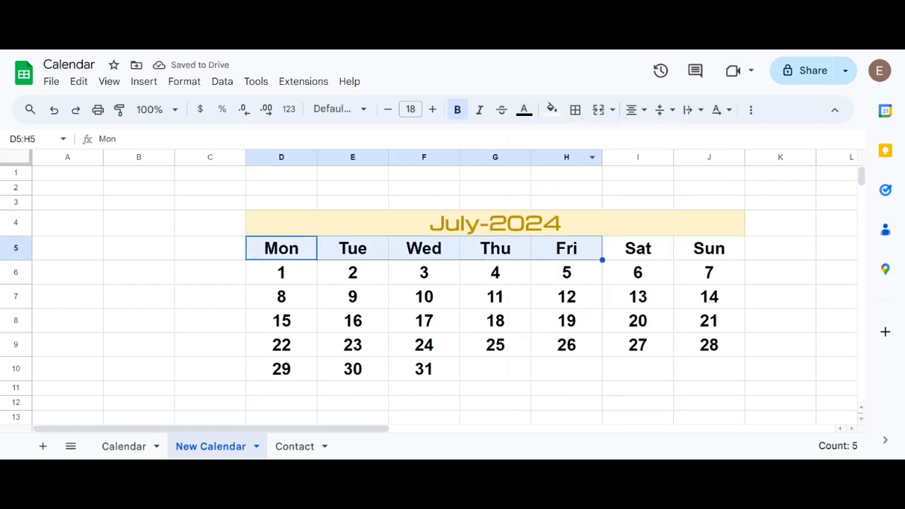
left_click(552, 110)
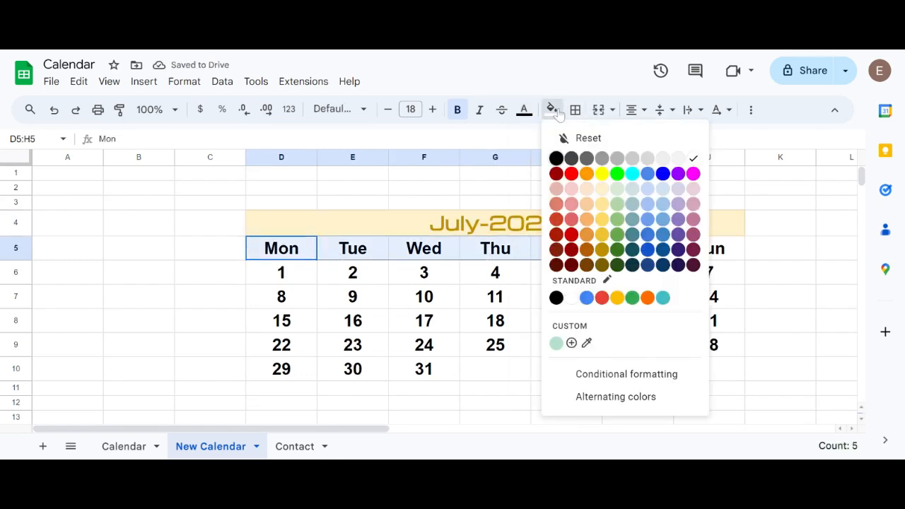
left_click(648, 190)
left_click(526, 111)
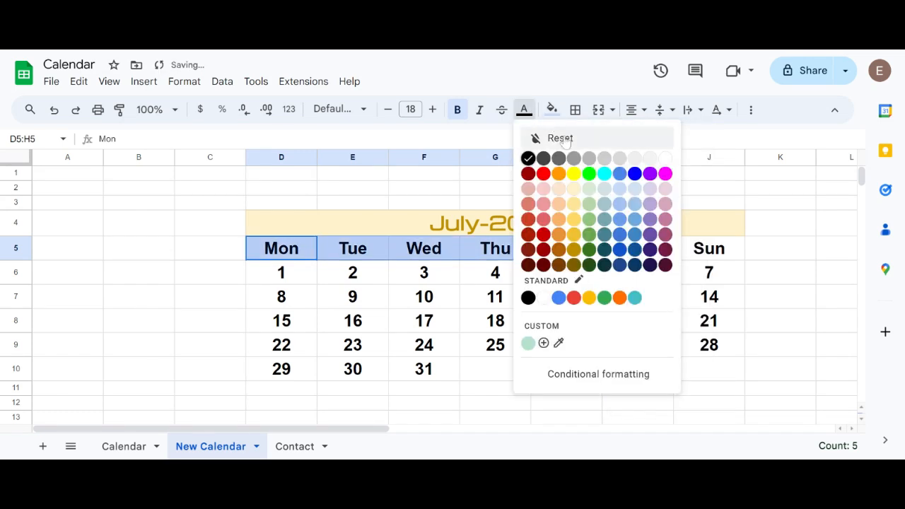
left_click(620, 250)
Color the Sat and Sun headings I5:J5 with a light red fill and bright red text
left_click_drag(627, 246, 705, 247)
left_click(553, 110)
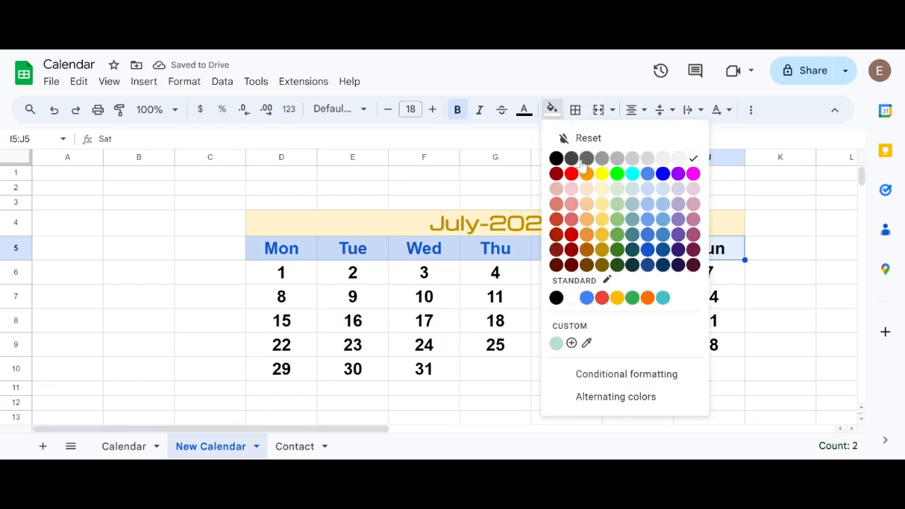
left_click(573, 196)
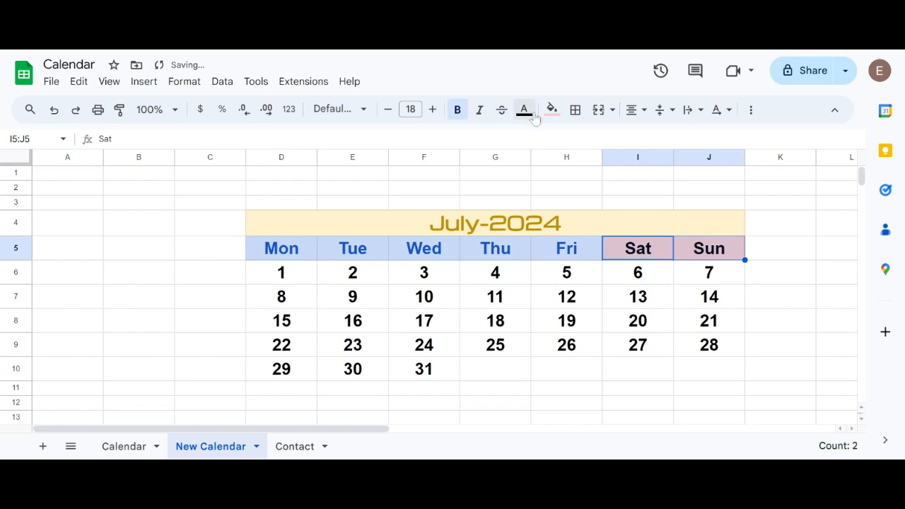
left_click(526, 112)
left_click(543, 173)
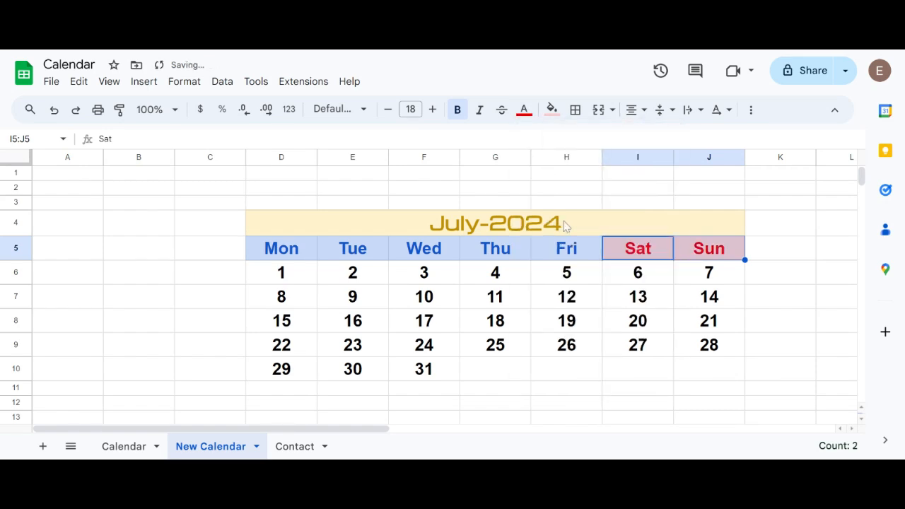
Change the text color of the weekend dates I6:J9 to dark red
left_click_drag(638, 274, 709, 345)
left_click(524, 110)
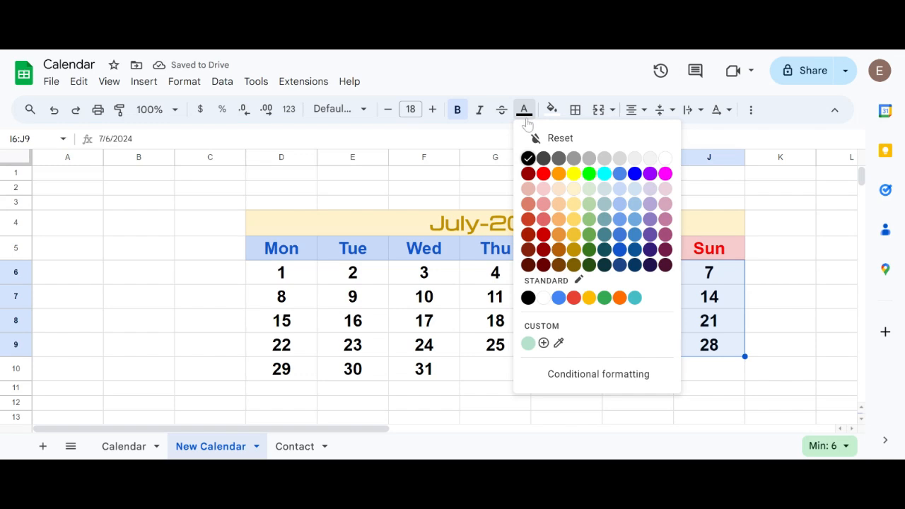
left_click(529, 173)
Fill the date area D6:J10 with light gray
left_click_drag(256, 277, 702, 367)
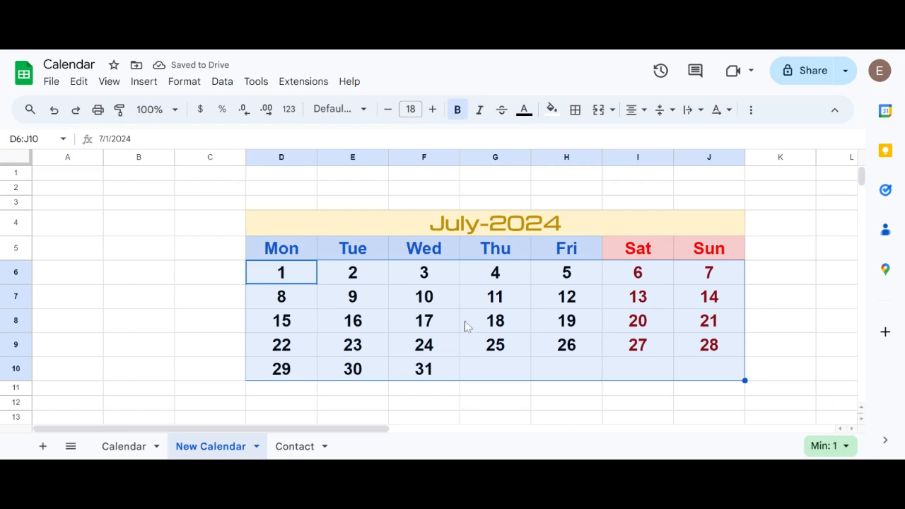
left_click(551, 110)
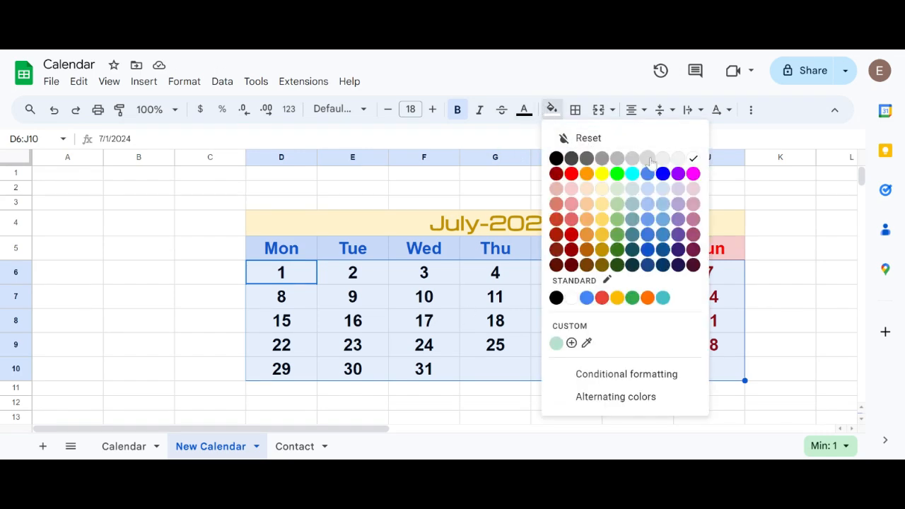
left_click(648, 158)
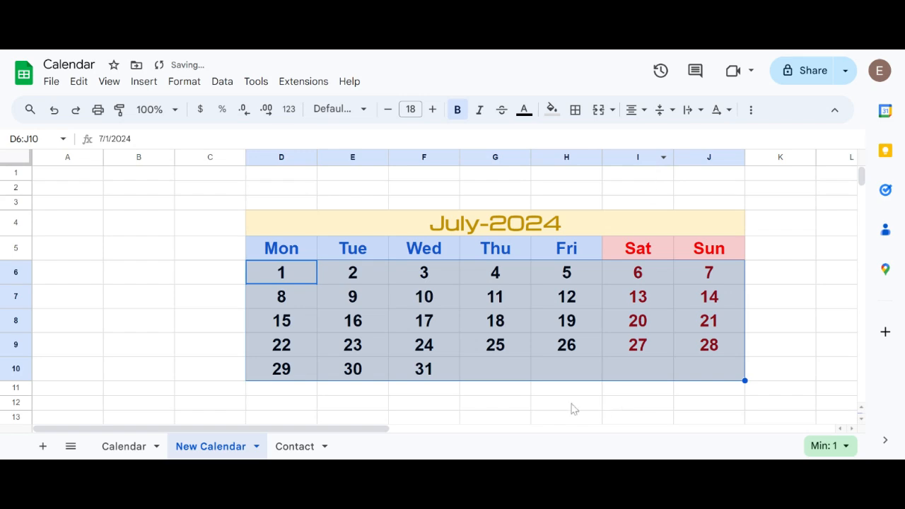
left_click(483, 330)
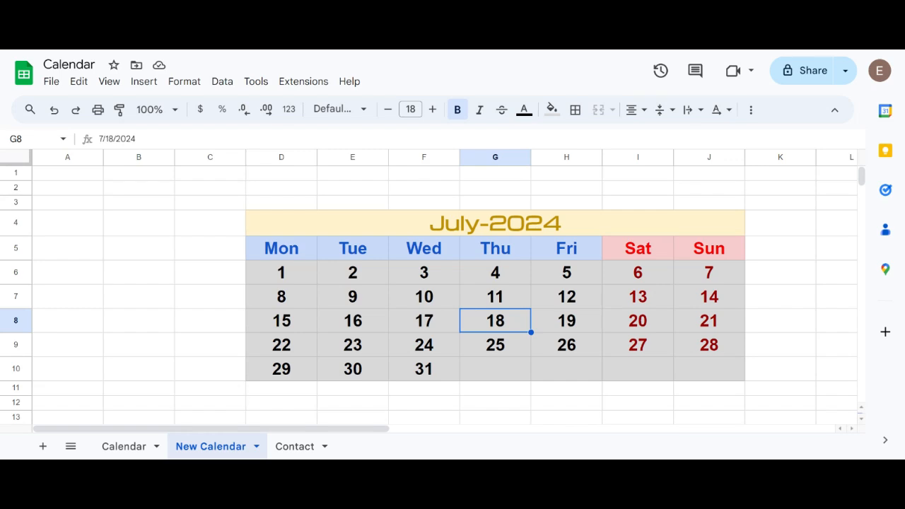
Add thin white inner borders to the weekday headings and dates in D5:J10
left_click(300, 252)
left_click_drag(299, 253, 703, 367)
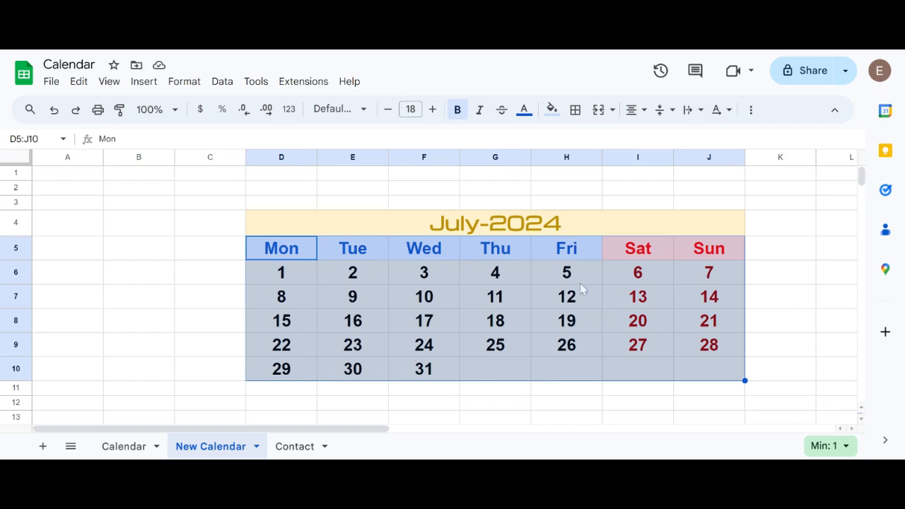
left_click(575, 109)
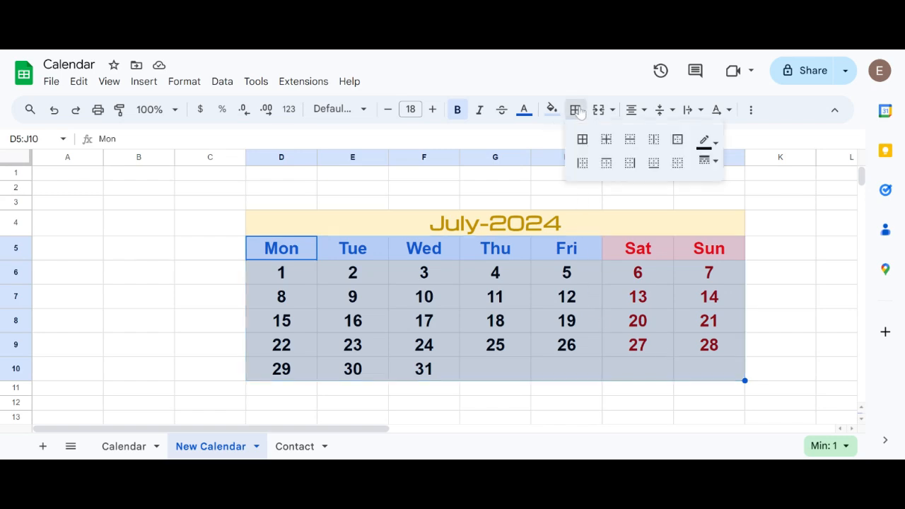
left_click(713, 161)
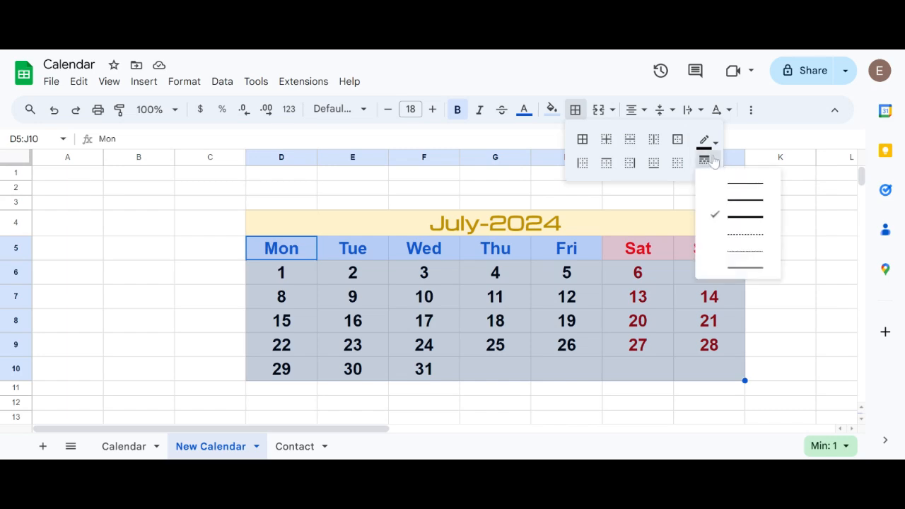
left_click(730, 188)
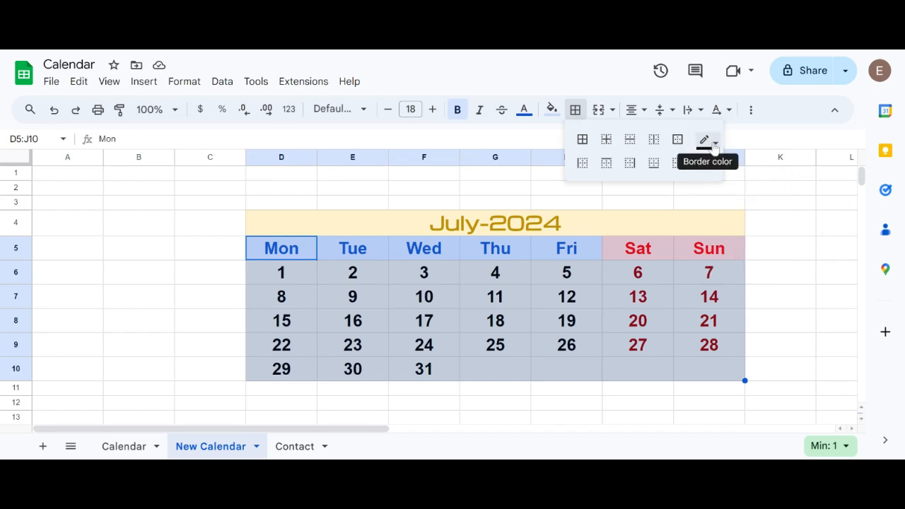
left_click(714, 145)
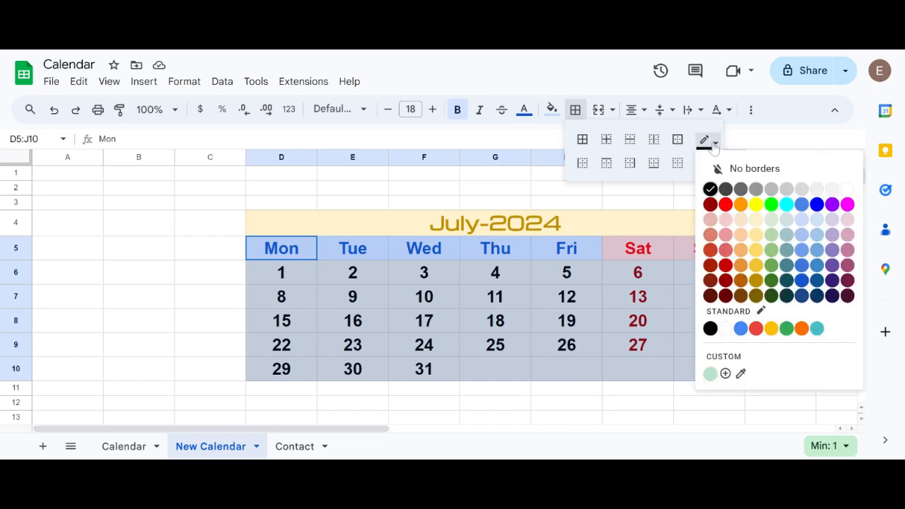
left_click(851, 192)
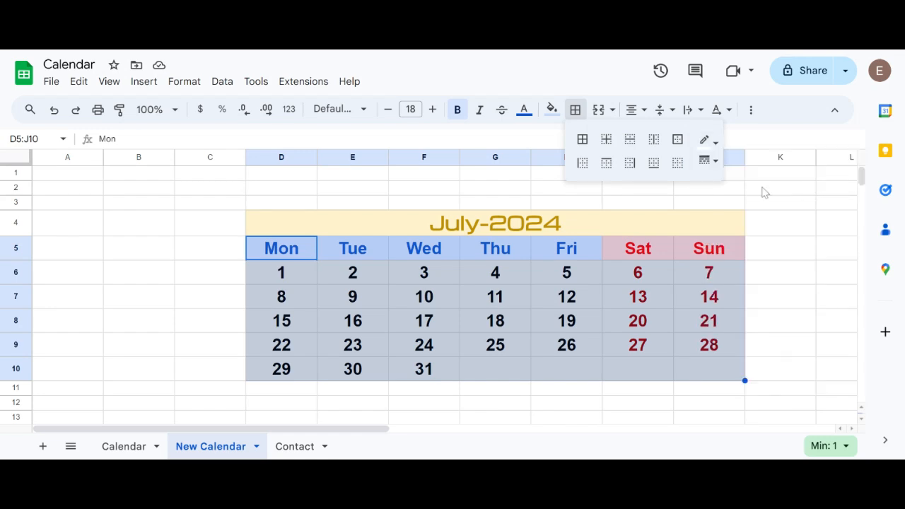
left_click(607, 142)
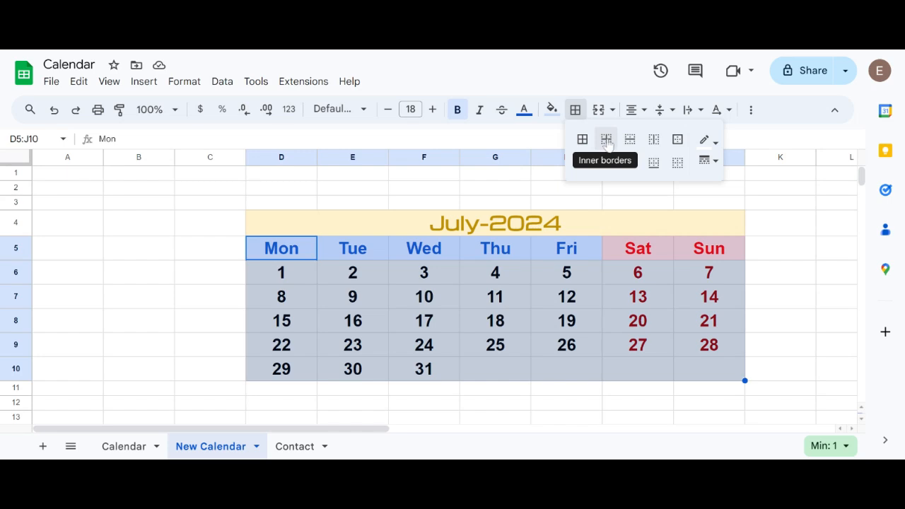
left_click(607, 141)
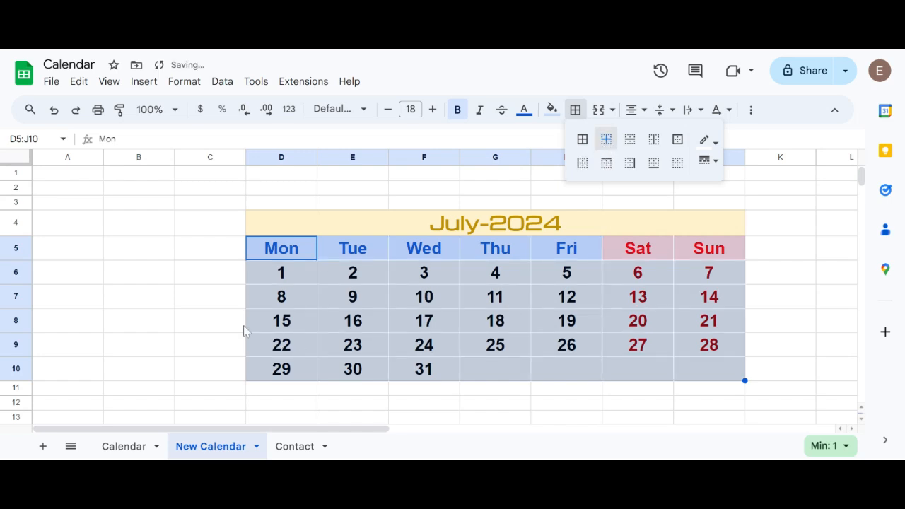
left_click(194, 291)
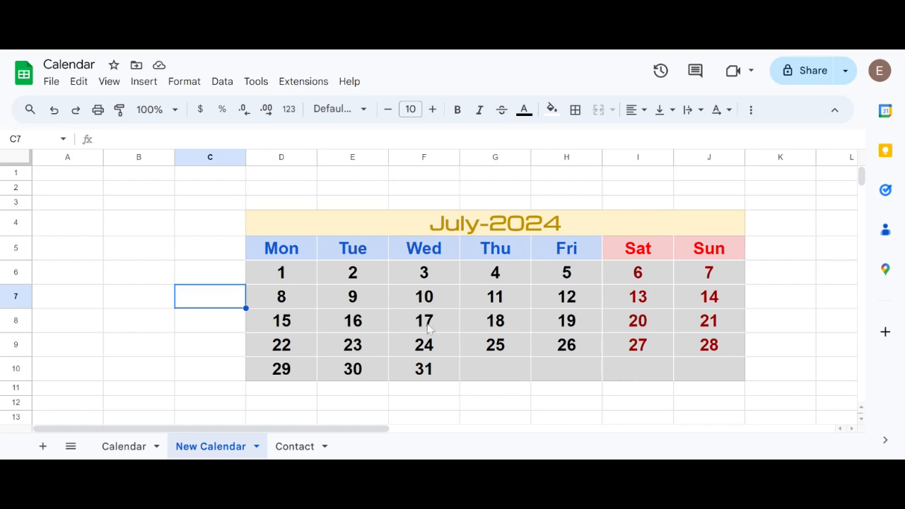
Add thick black top and bottom borders to the merged July-2024 title cell
left_click(393, 229)
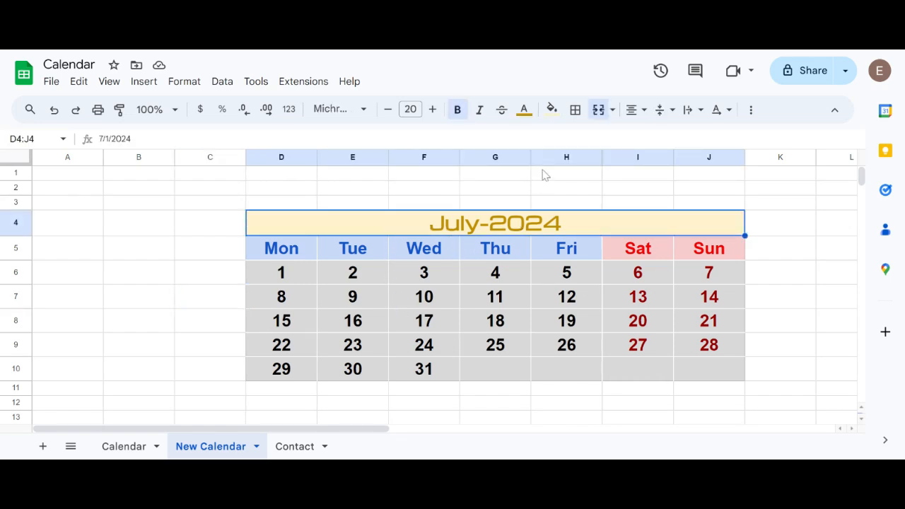
left_click(575, 111)
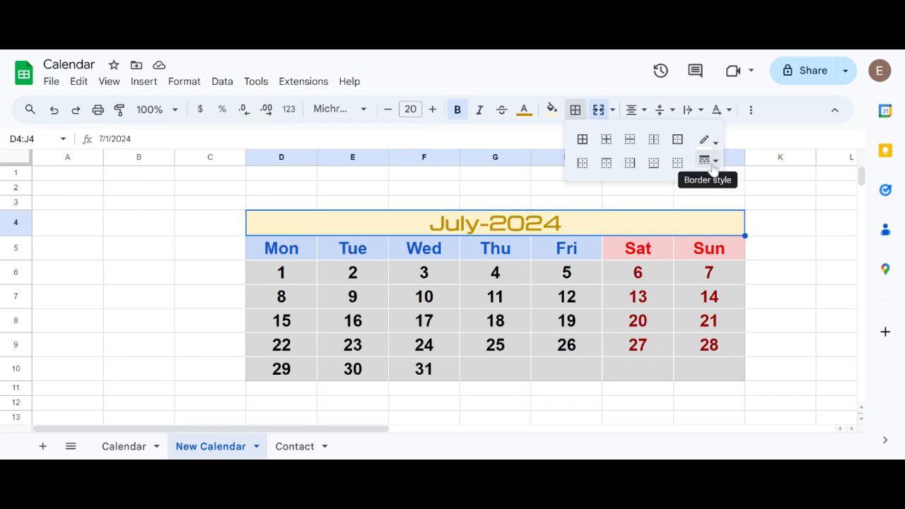
left_click(709, 162)
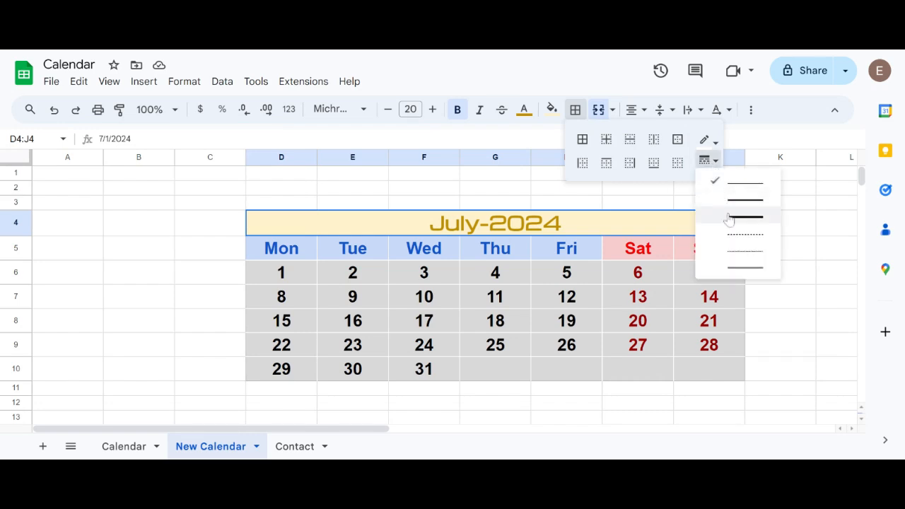
left_click(729, 218)
left_click(708, 141)
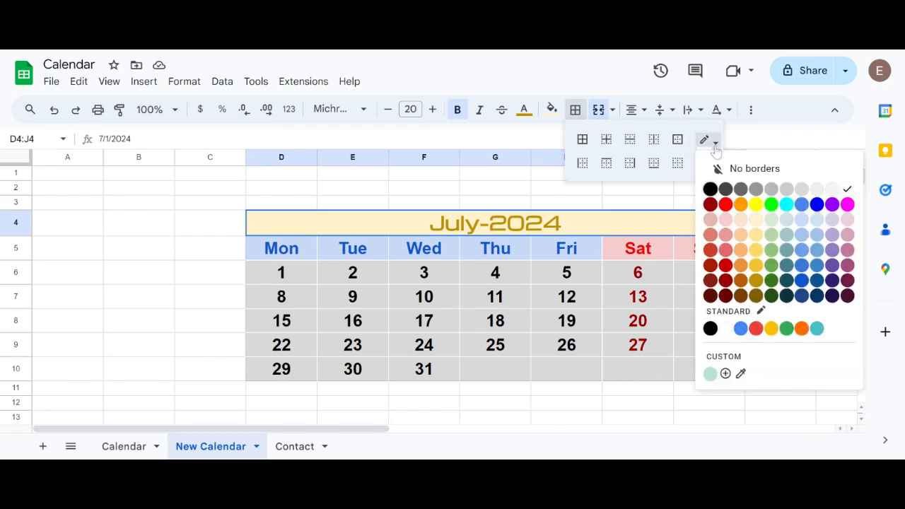
left_click(710, 189)
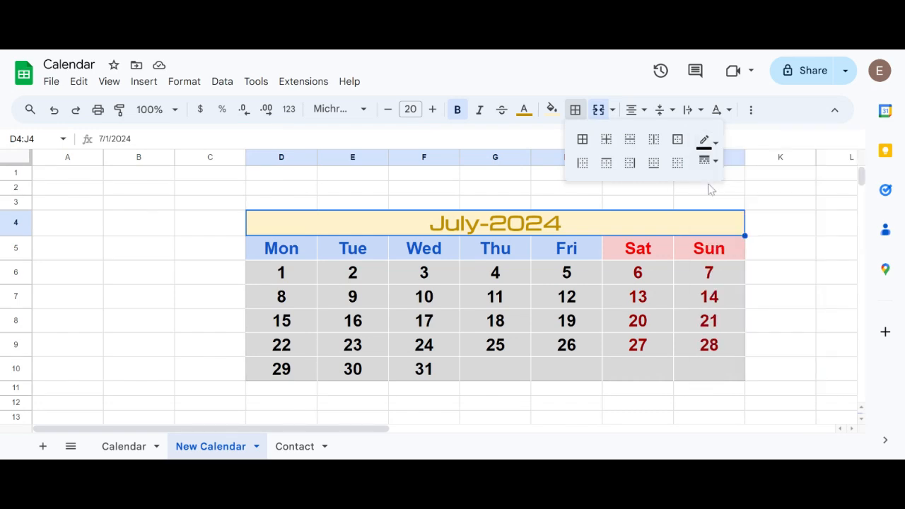
left_click(607, 164)
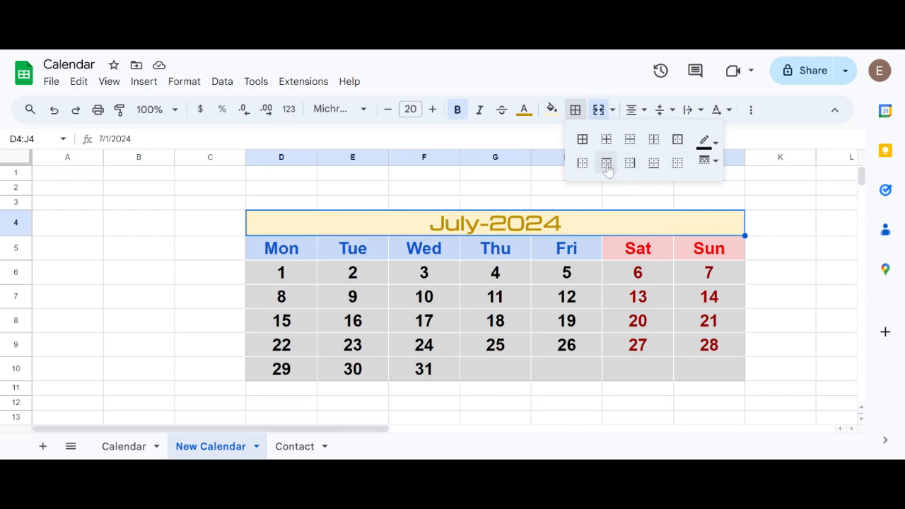
left_click(653, 164)
left_click(174, 230)
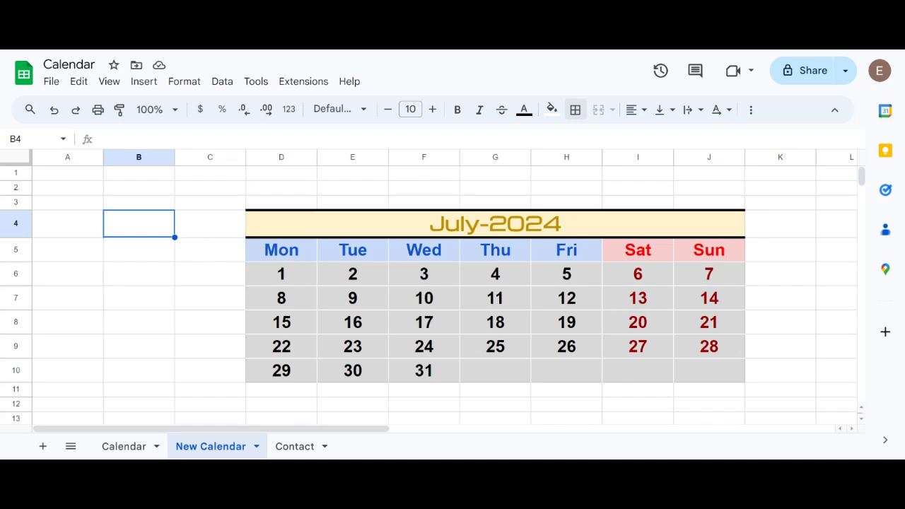
Create a conditional formatting rule for the dates in D6:J10 that applies when the date is today
left_click_drag(274, 279, 703, 380)
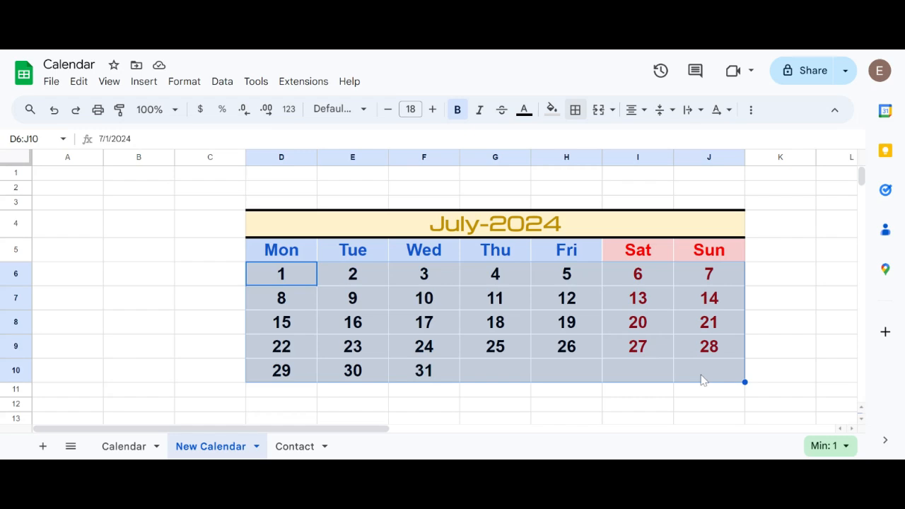
left_click(192, 84)
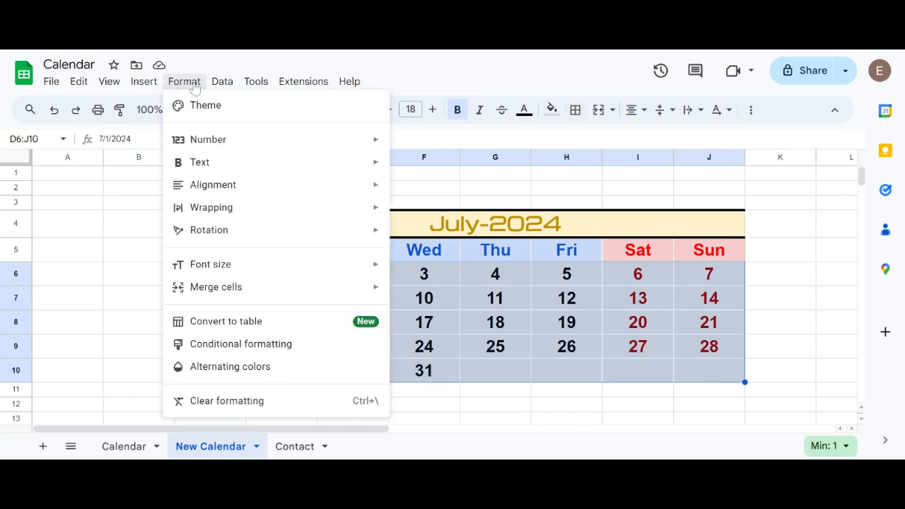
left_click(240, 344)
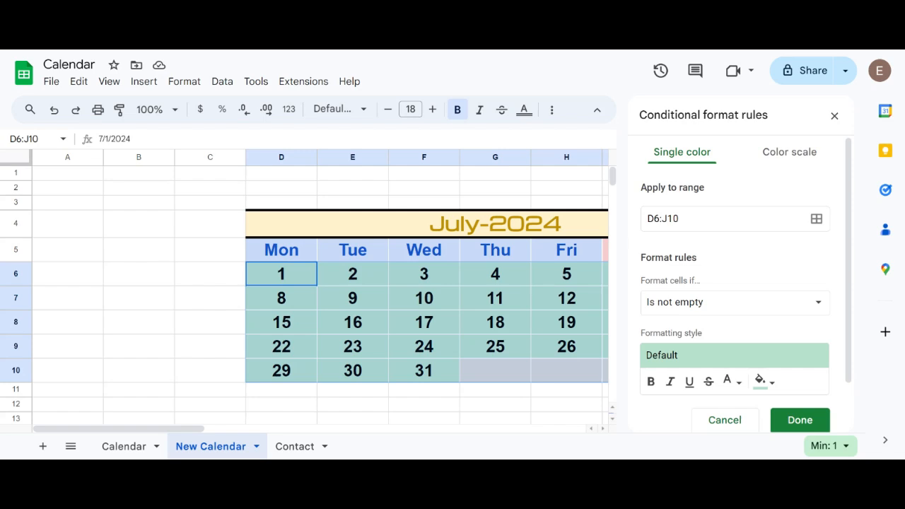
left_click(802, 302)
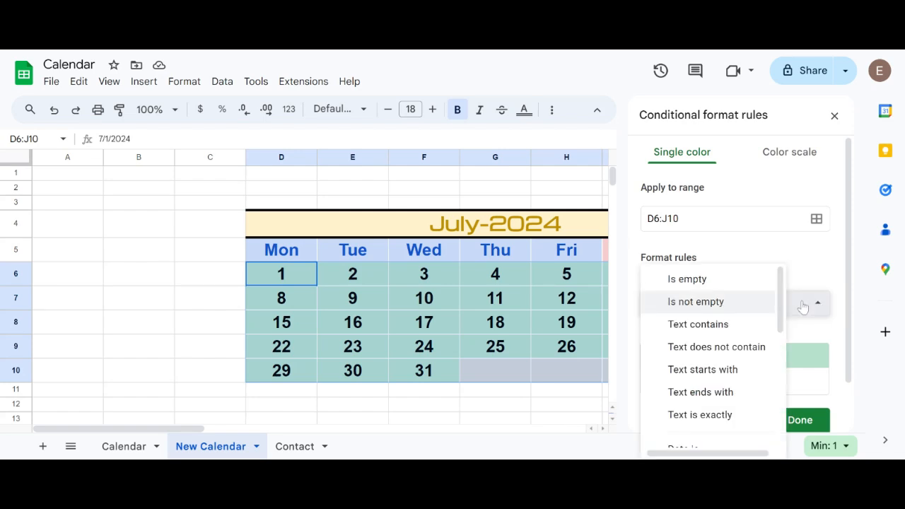
scroll(732, 312, "down", 1)
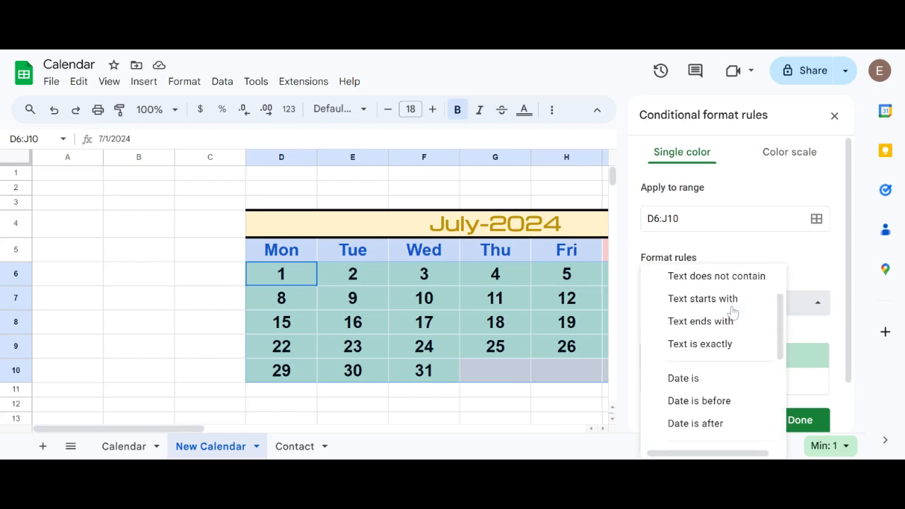
left_click(705, 379)
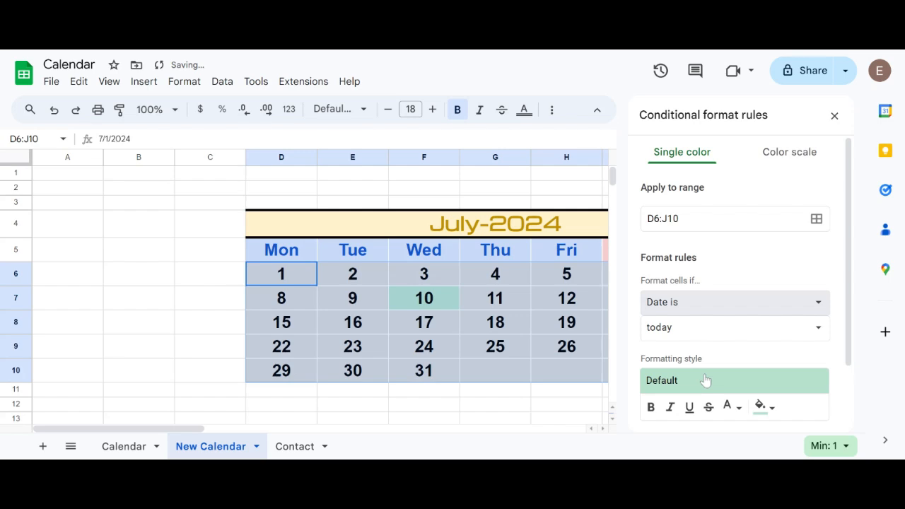
left_click(818, 333)
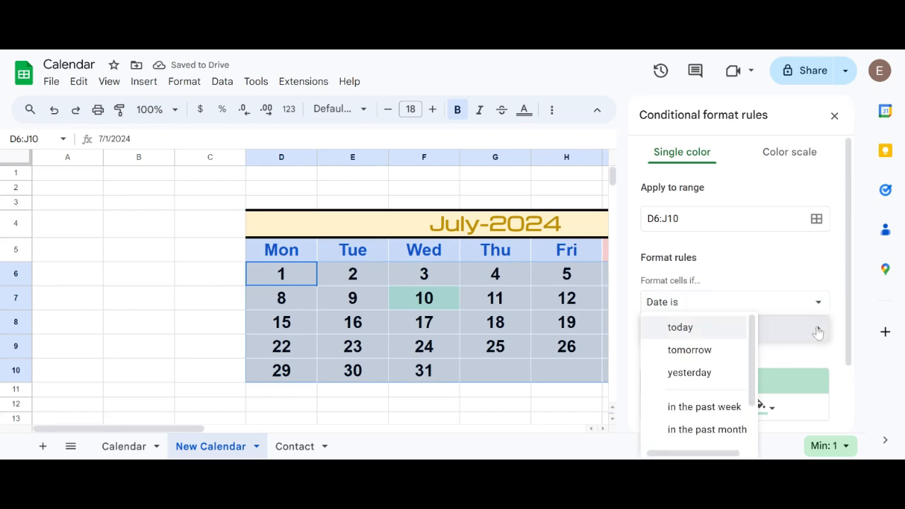
left_click(715, 331)
scroll(721, 333, "down", 2)
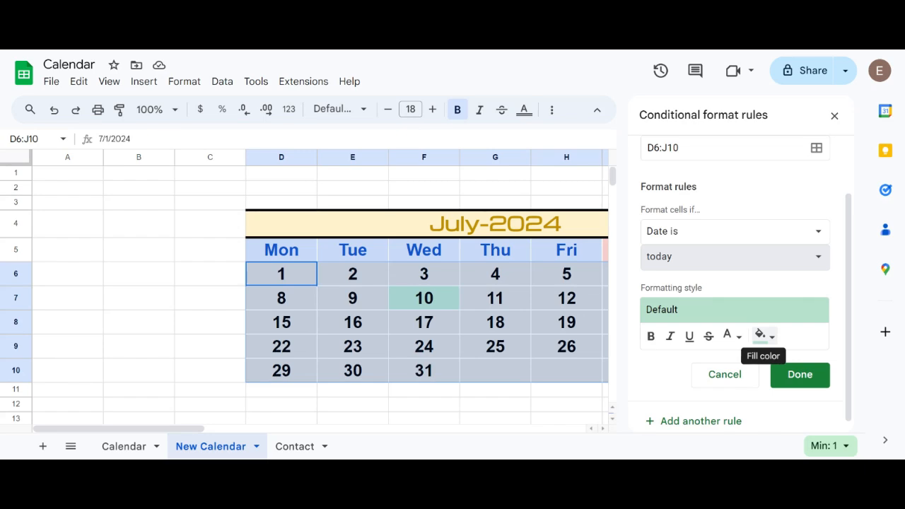
Format the today rule with a red fill and bold white text, and save it
left_click(764, 335)
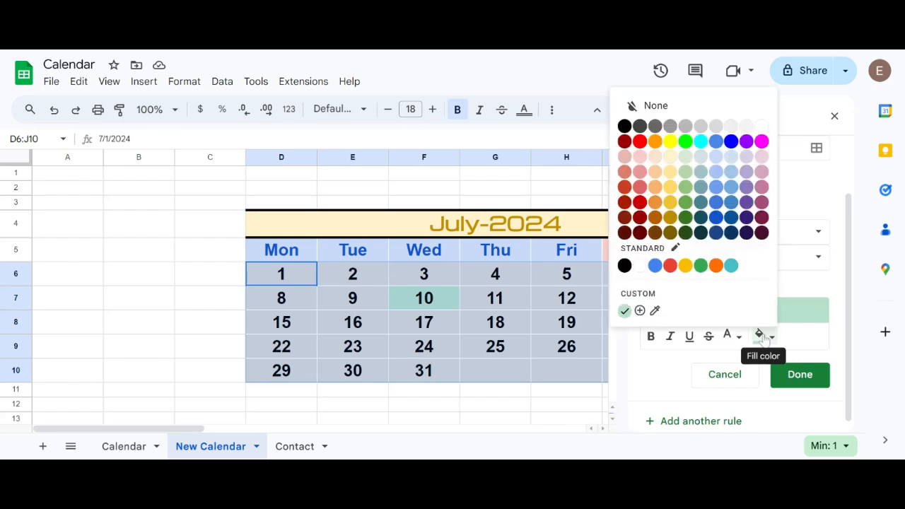
left_click(639, 147)
left_click(732, 336)
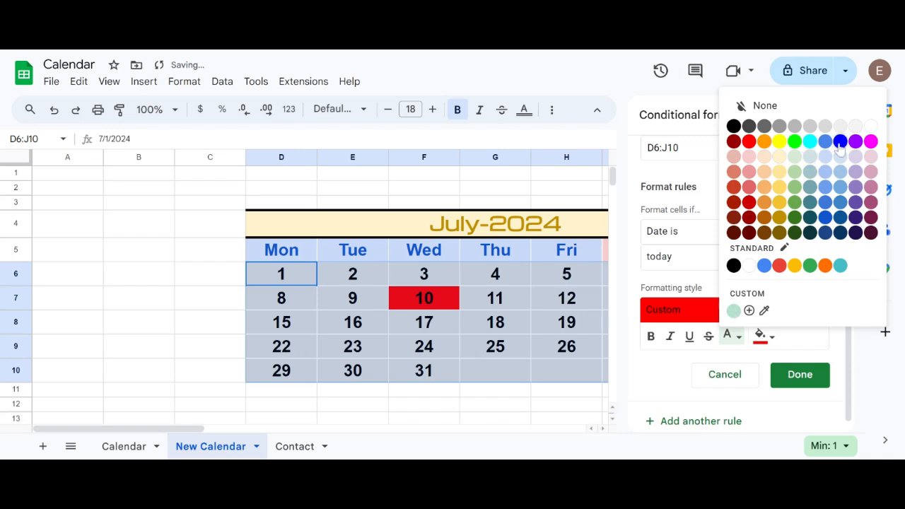
left_click(871, 128)
left_click(651, 336)
left_click(802, 375)
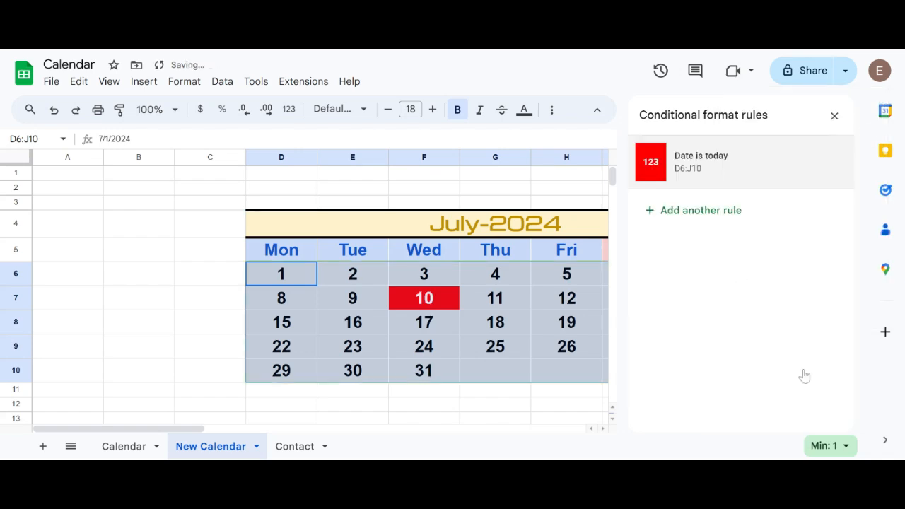
left_click(836, 116)
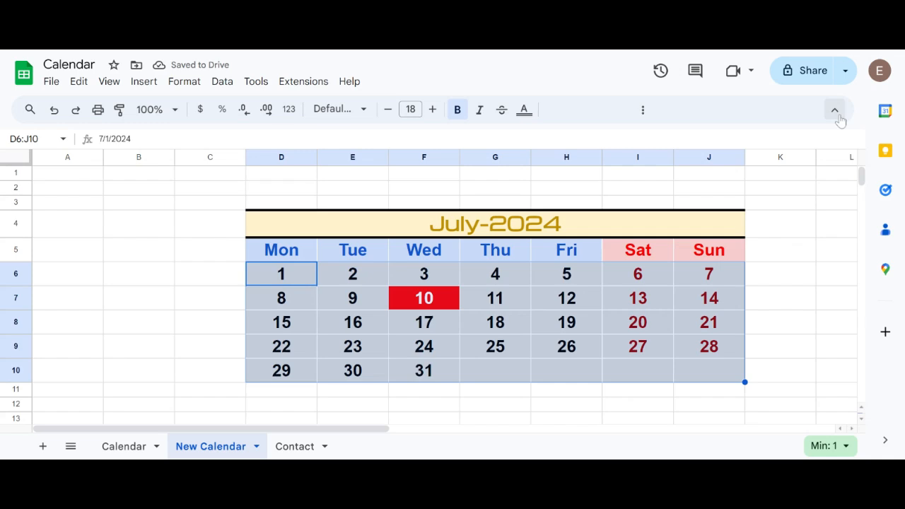
left_click(201, 301)
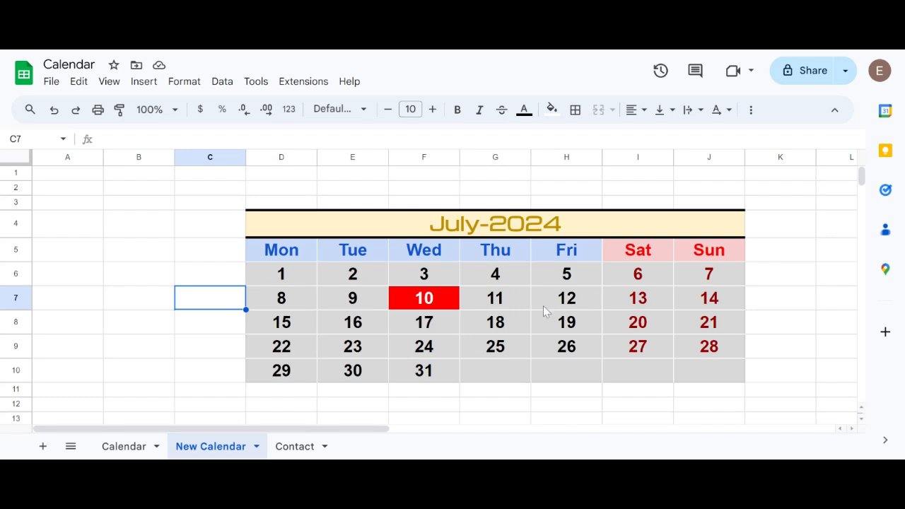
Replace the full date in cell F7 with the plain number 10 to test the today rule
left_click(445, 307)
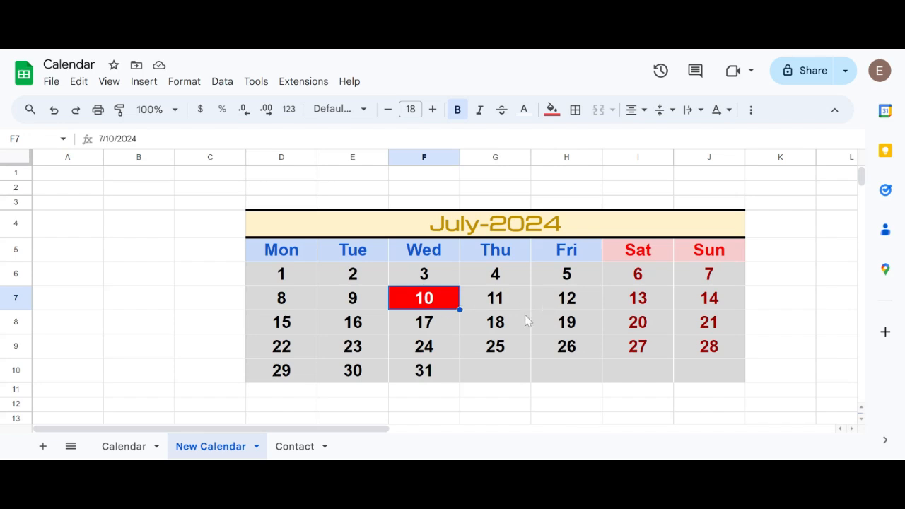
key("Delete")
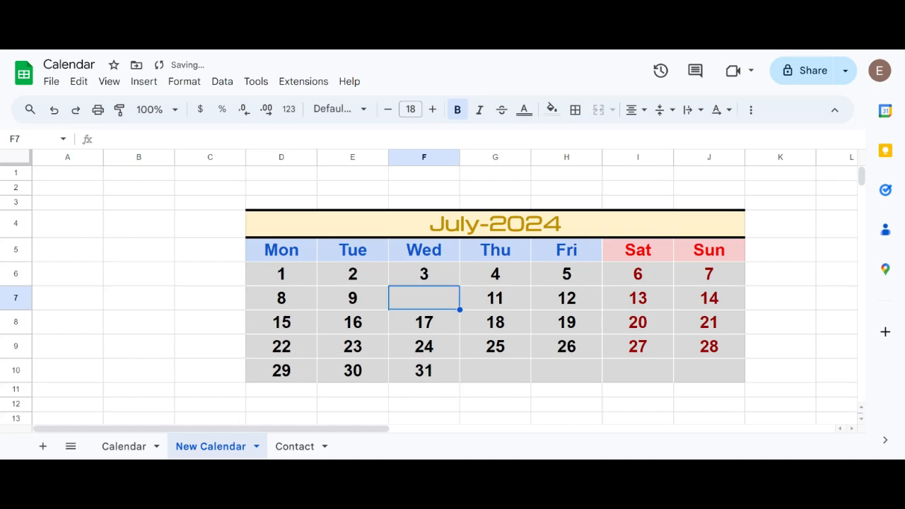
type("10")
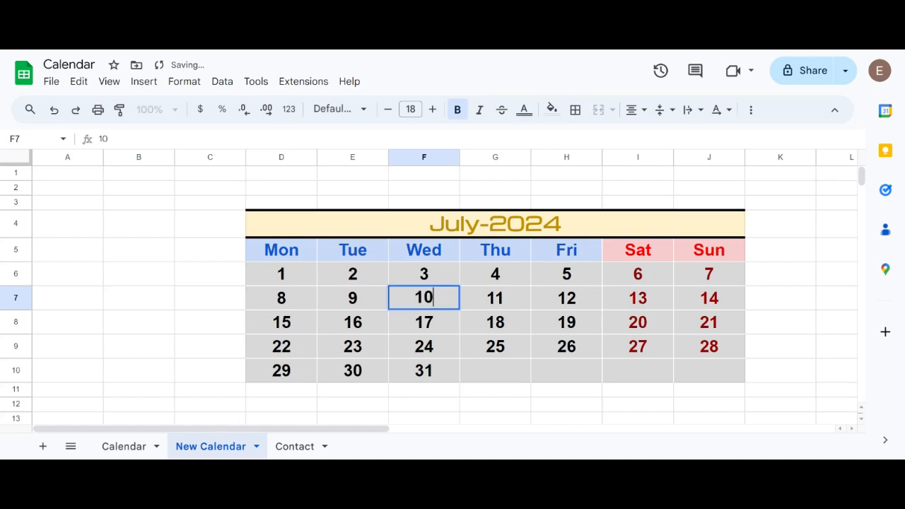
key("Return")
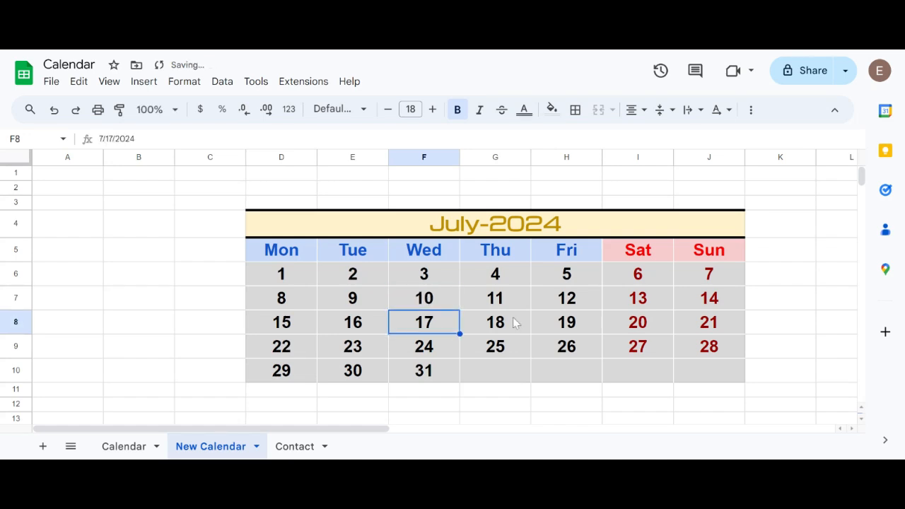
left_click(445, 305)
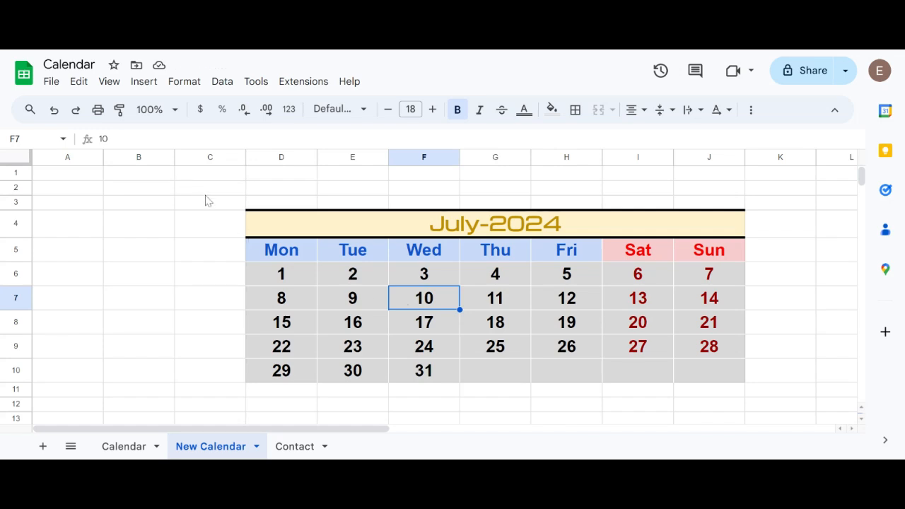
Undo the replacement of the date in cell F7
left_click(54, 111)
left_click(54, 111)
left_click(54, 111)
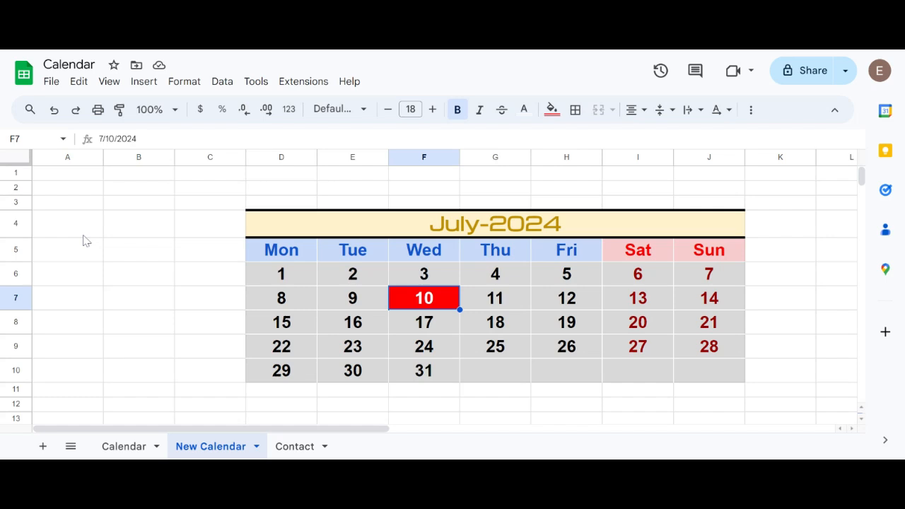
Set the height of calendar rows 4 through 10 to 40 pixels
left_click(23, 226)
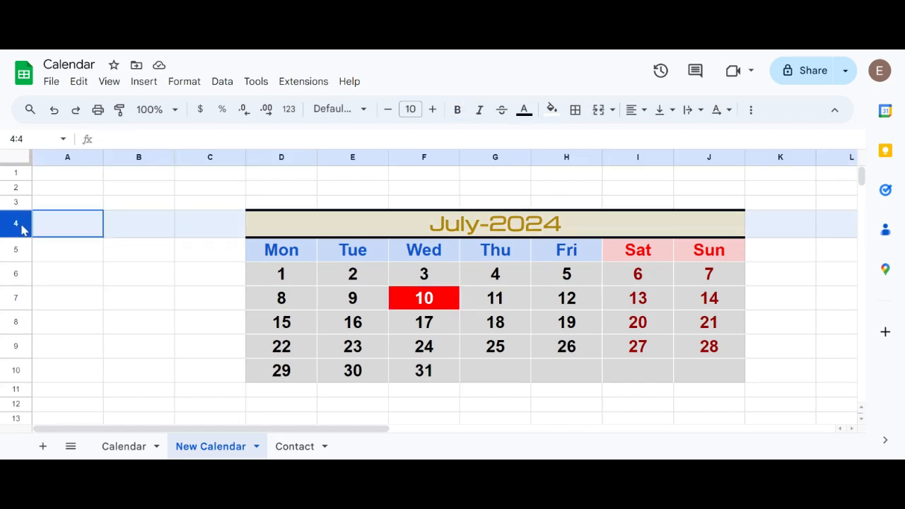
left_click_drag(18, 225, 22, 370)
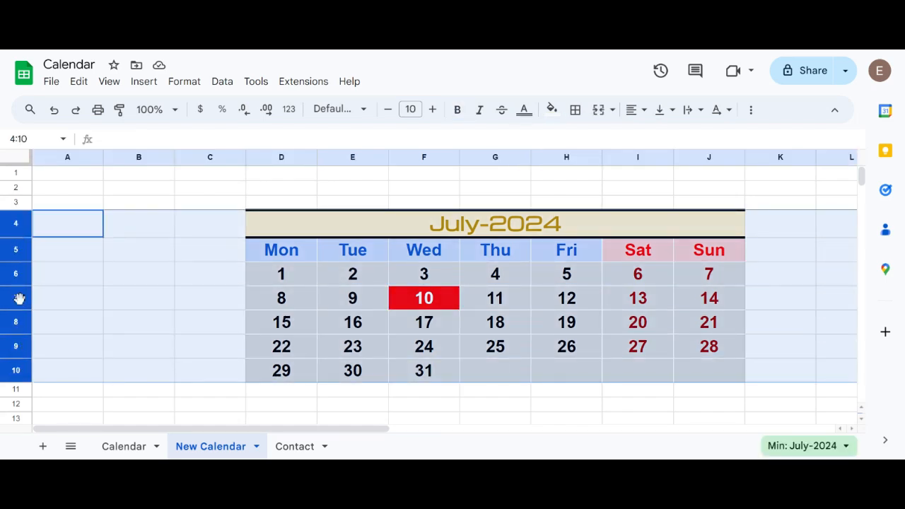
right_click(16, 278)
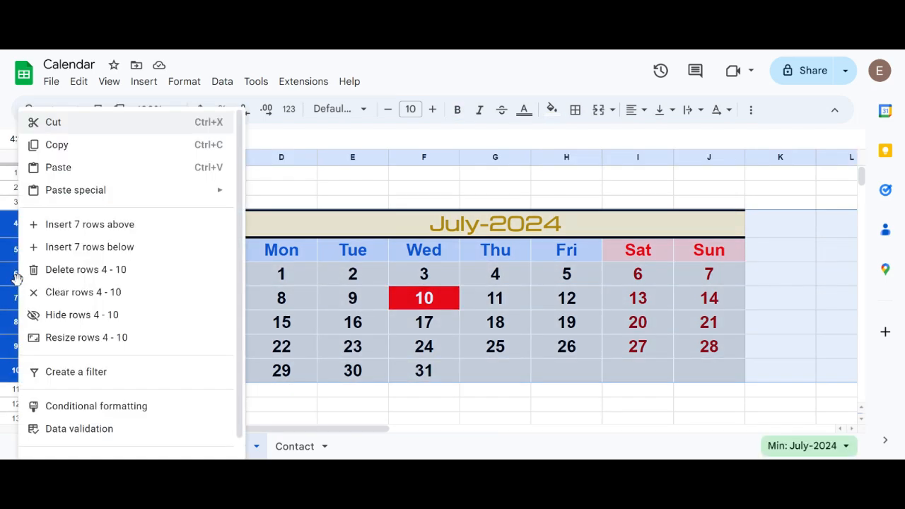
left_click(58, 338)
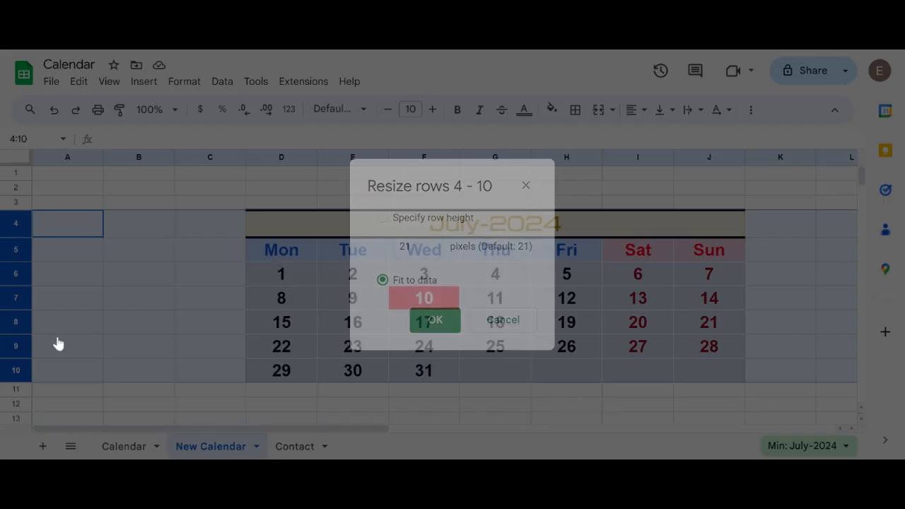
left_click(409, 246)
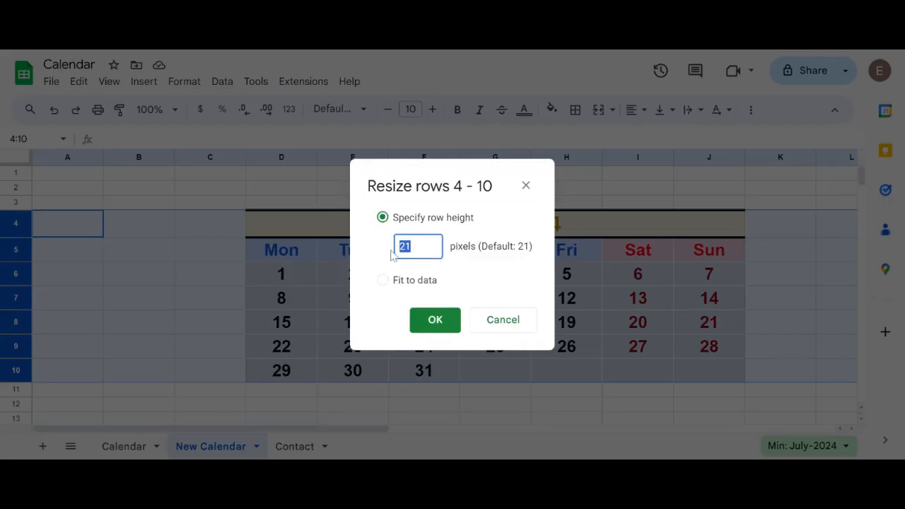
type("40")
left_click(432, 321)
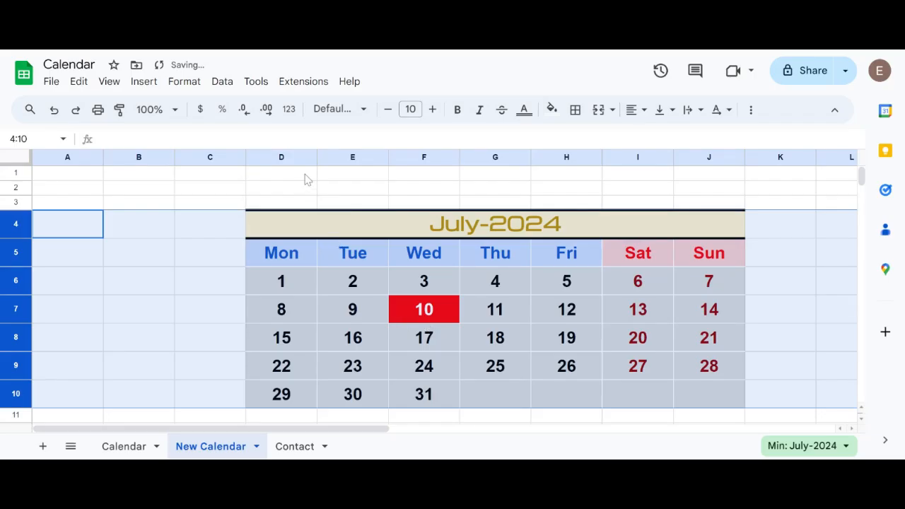
Set the width of calendar columns D through J to 100 pixels
left_click_drag(283, 162, 698, 176)
right_click(628, 157)
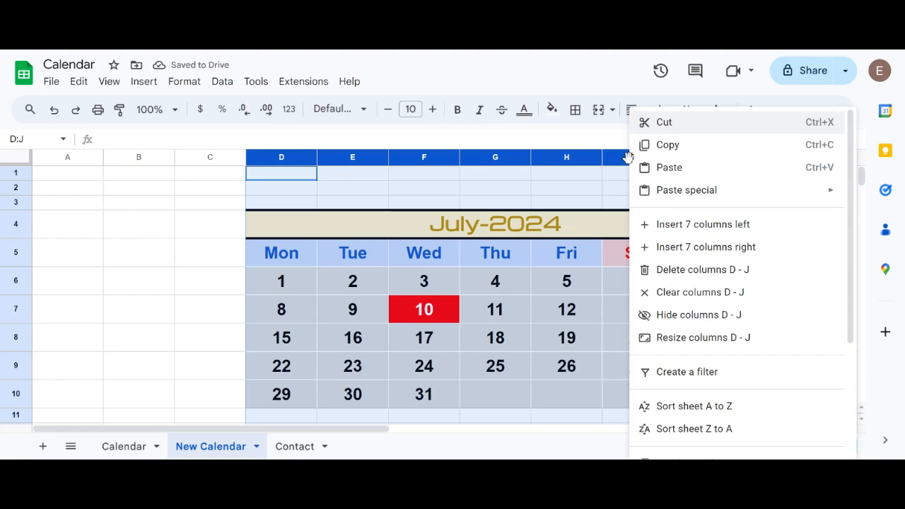
left_click(693, 338)
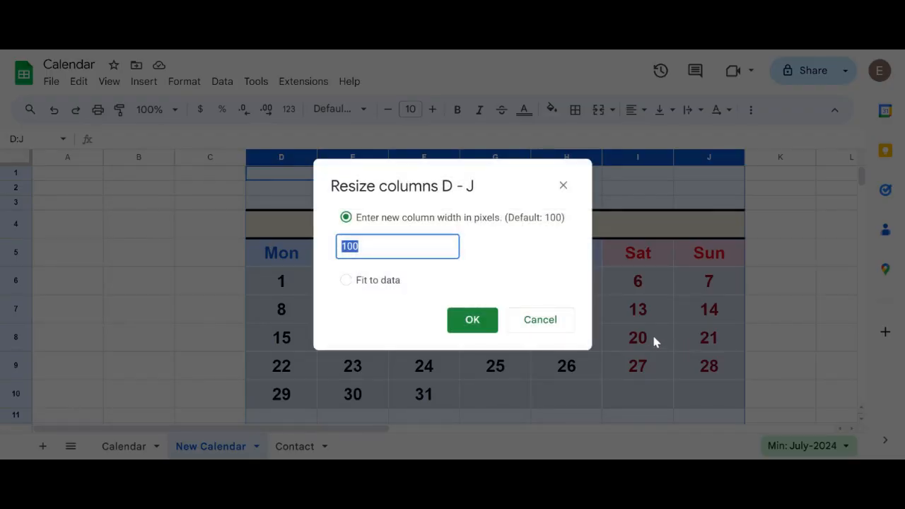
left_click(467, 323)
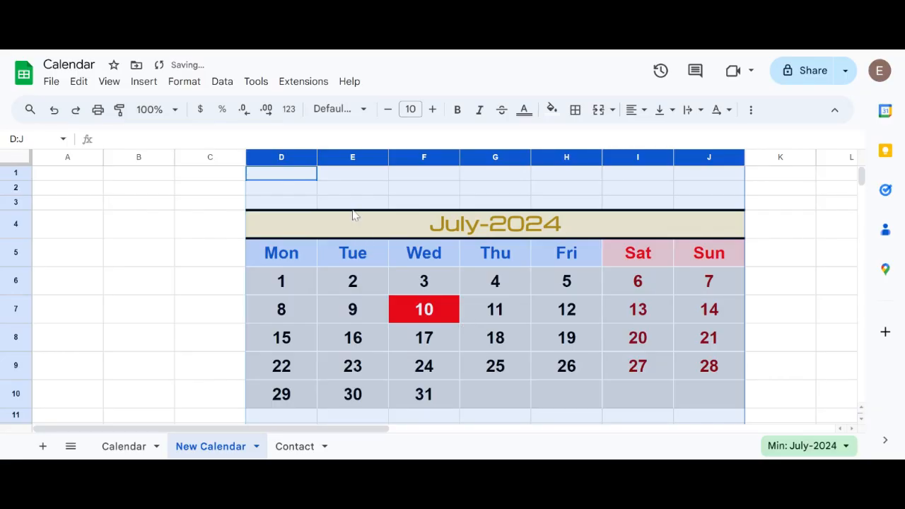
left_click(357, 189)
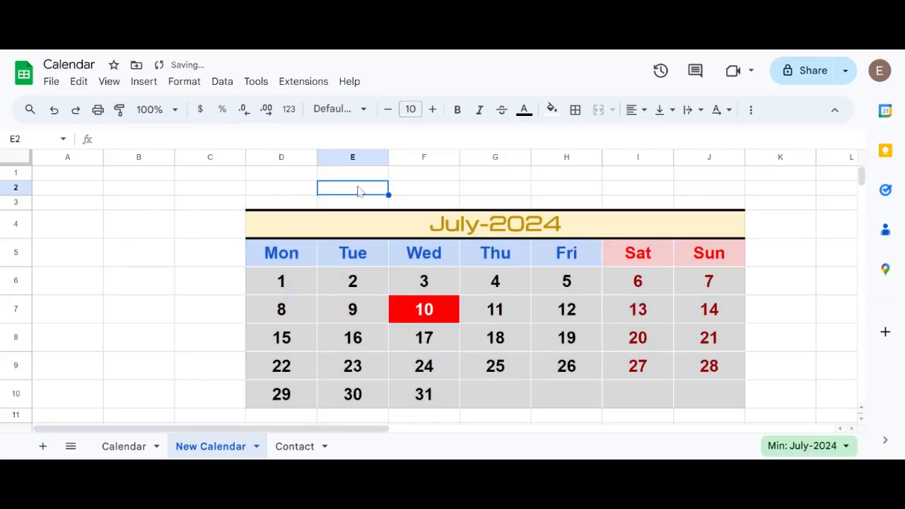
Delete empty row 2 above the calendar
left_click(16, 188)
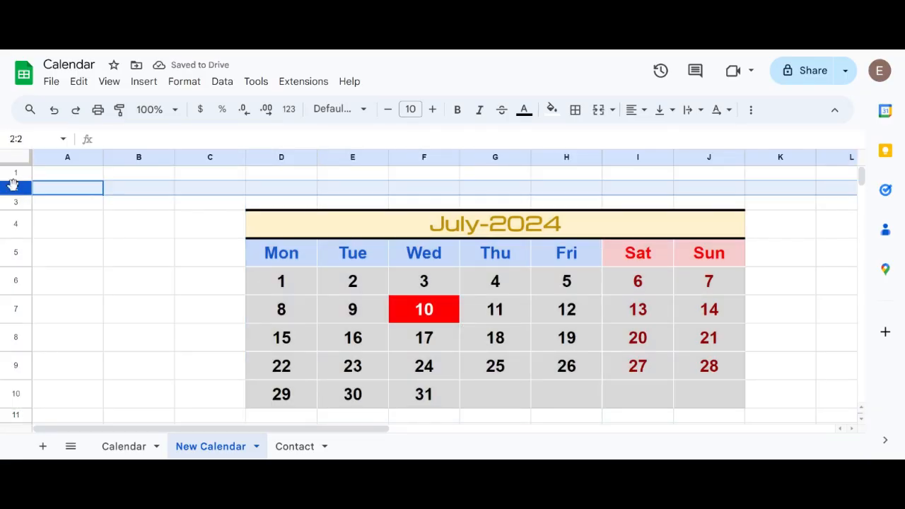
right_click(12, 186)
left_click(62, 275)
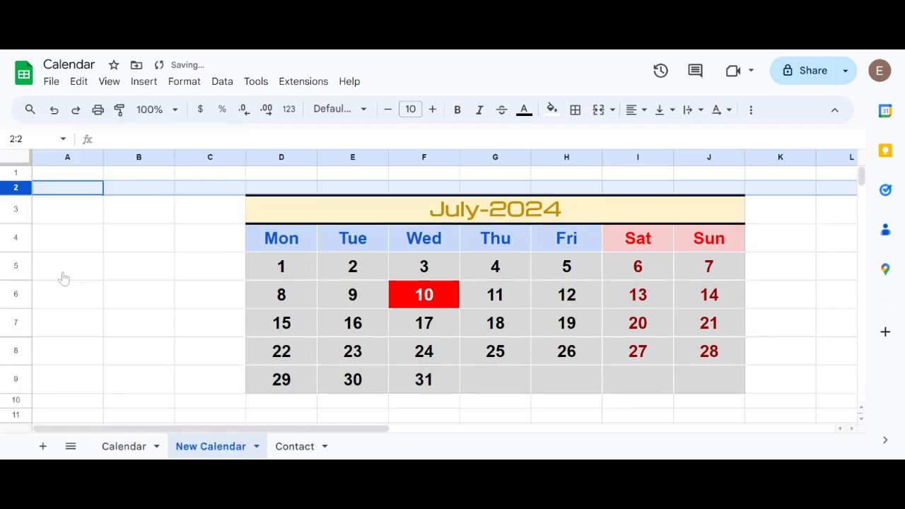
left_click(69, 246)
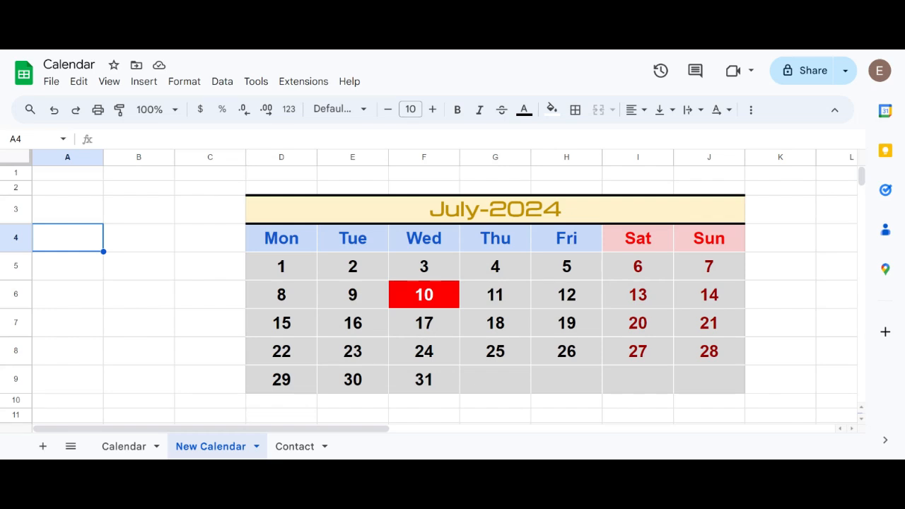
Add a note reading "- Job interview" to the July 15 date in cell D7
right_click(284, 323)
scroll(328, 314, "down", 4)
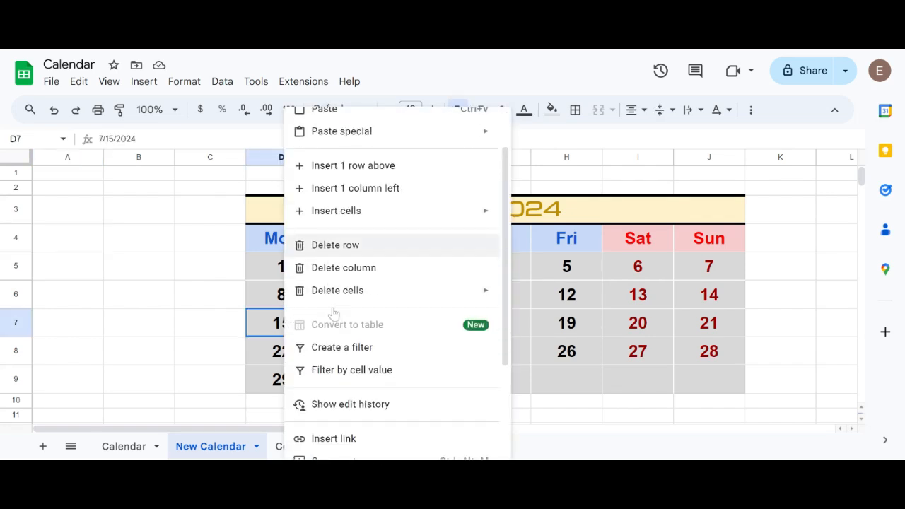
scroll(333, 312, "down", 2)
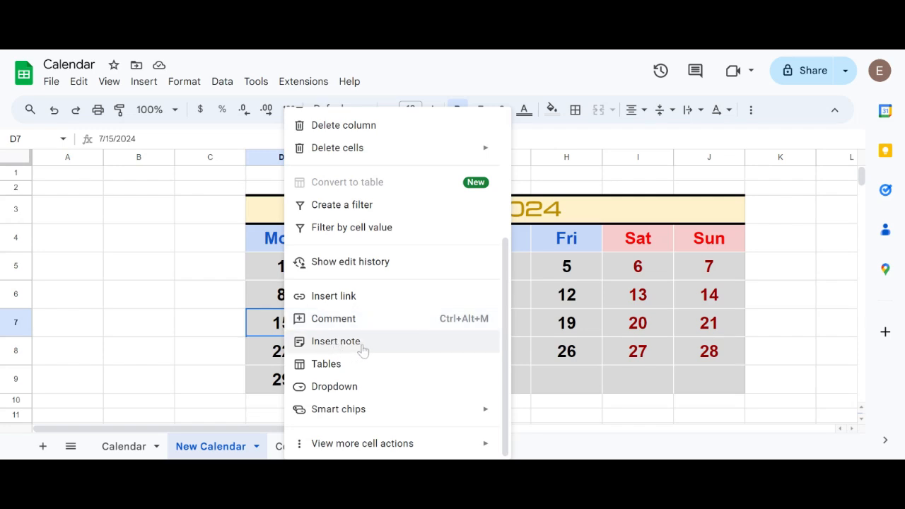
left_click(336, 342)
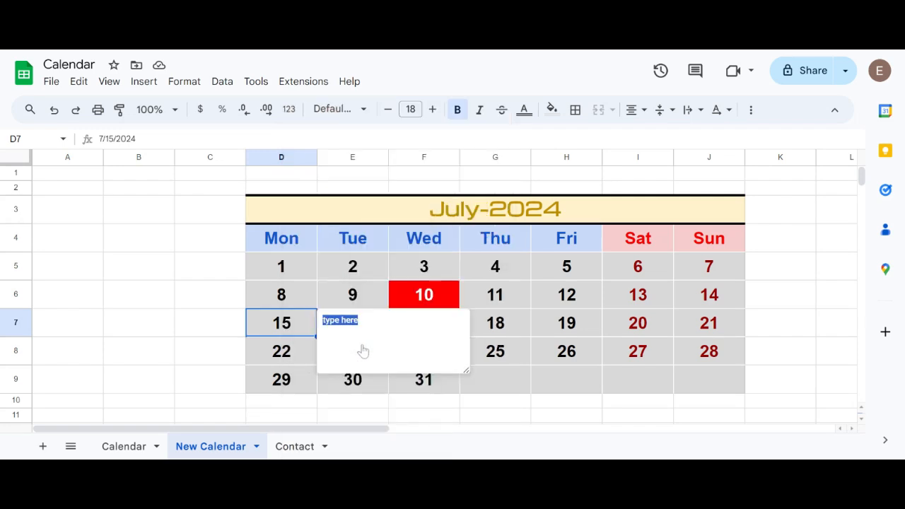
key("BackSpace")
type("- Job interview")
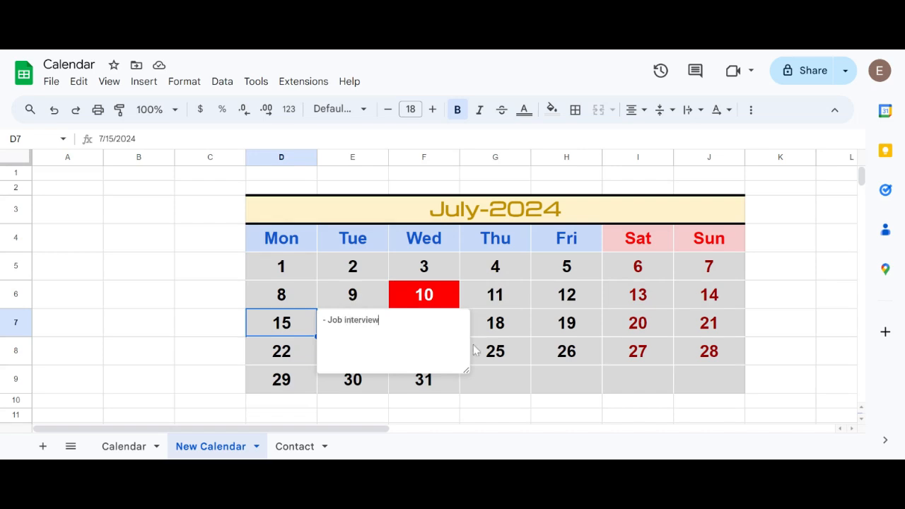
left_click(517, 332)
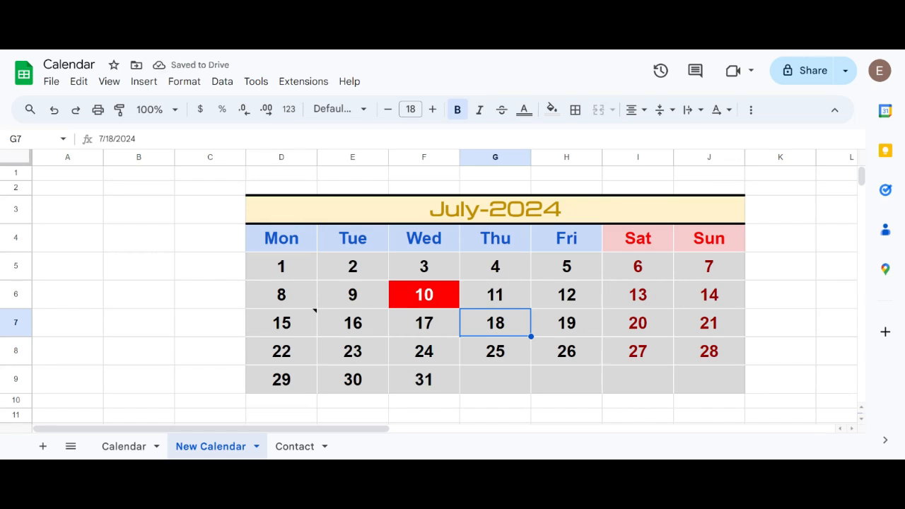
right_click(309, 326)
scroll(336, 324, "down", 1)
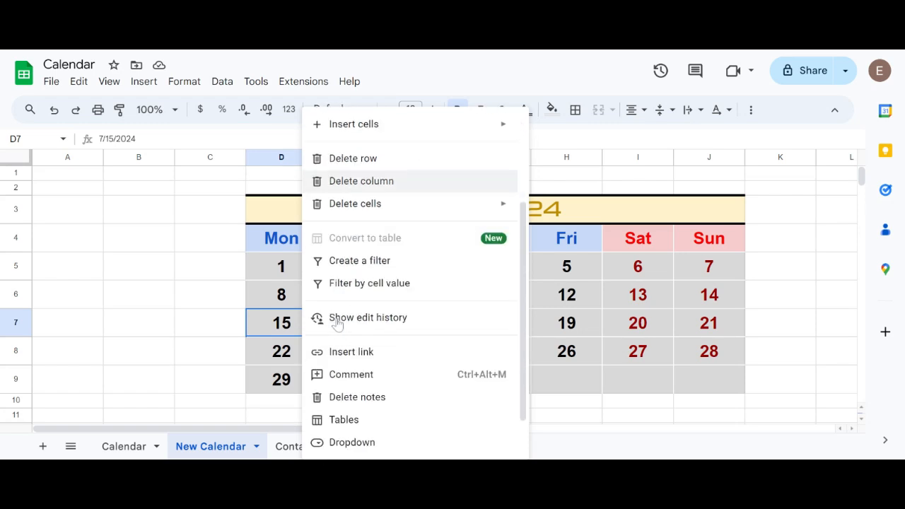
scroll(339, 329, "down", 1)
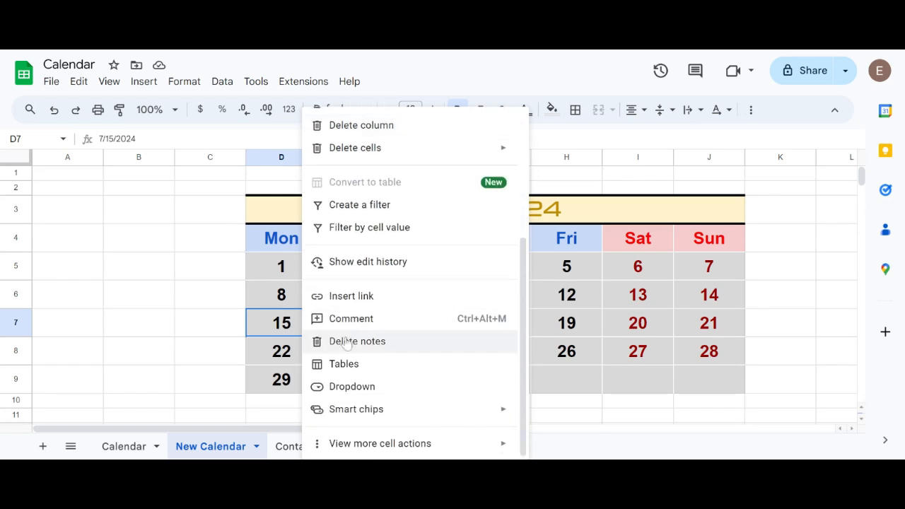
left_click(570, 334)
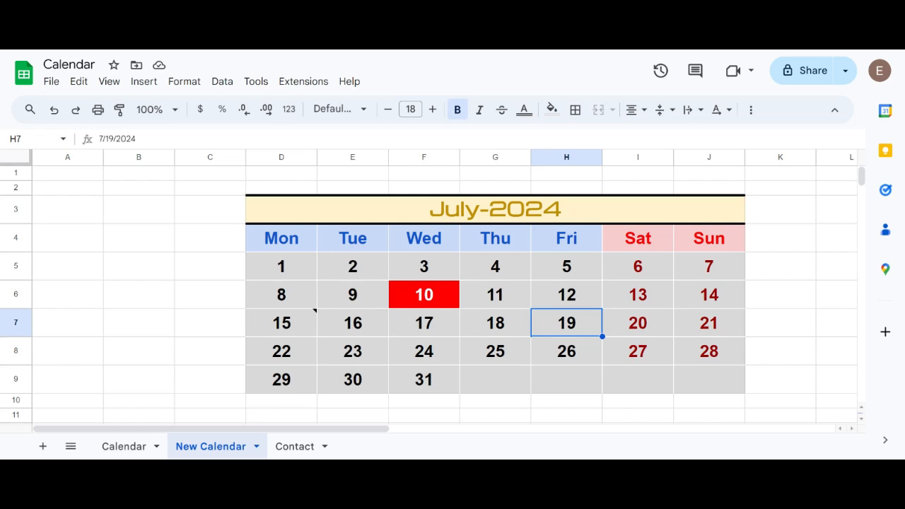
Insert a note on the July 19 date in cell H7 with the lines "- Dentist's appointment" and "- Visit grandma"
right_click(567, 327)
scroll(632, 344, "down", 2)
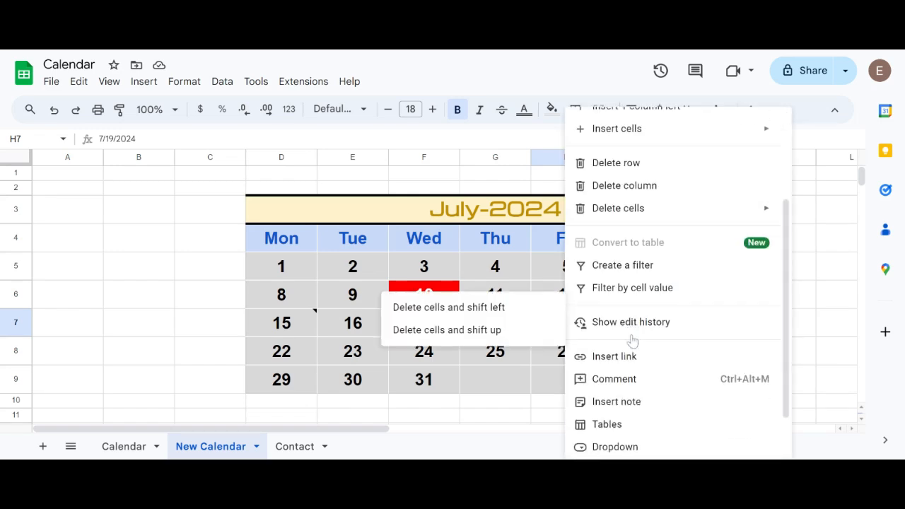
left_click(630, 397)
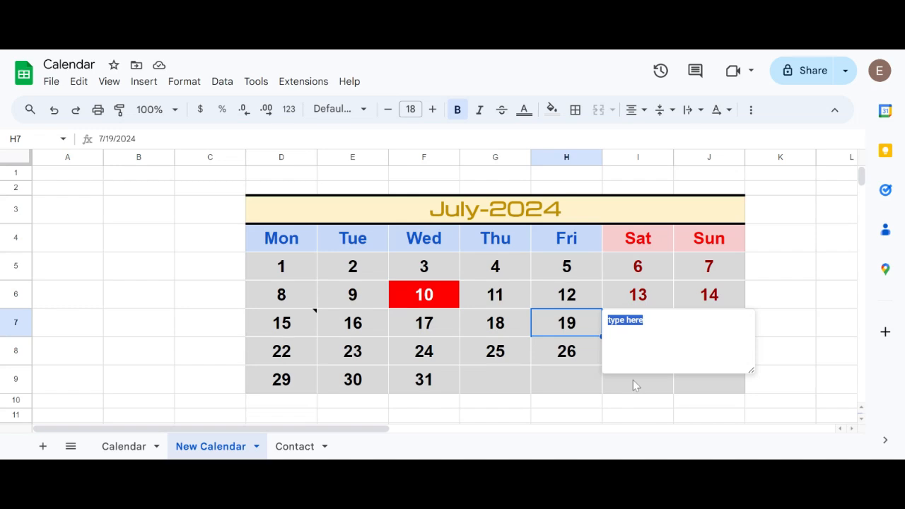
key("BackSpace")
type("- Dentist's")
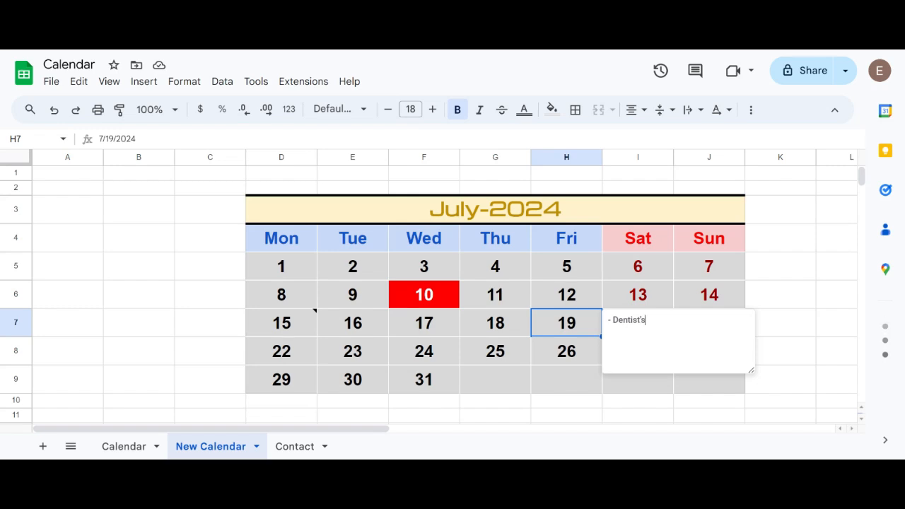
type(" appointment")
key("Return")
type("- Visit grandma")
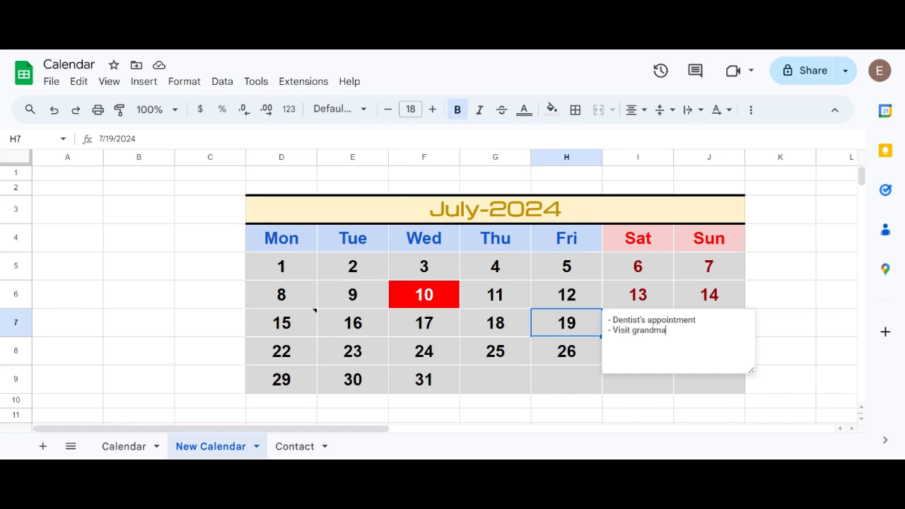
Extend the July 19 note with the line "- Uni project deadline" and a line about seeing a person by first name
key("Return")
type("- nte")
key("BackSpace")
key("BackSpace")
key("BackSpace")
type("I")
type("Uni")
type(" project")
type(" deadline")
key("Return")
type("- ")
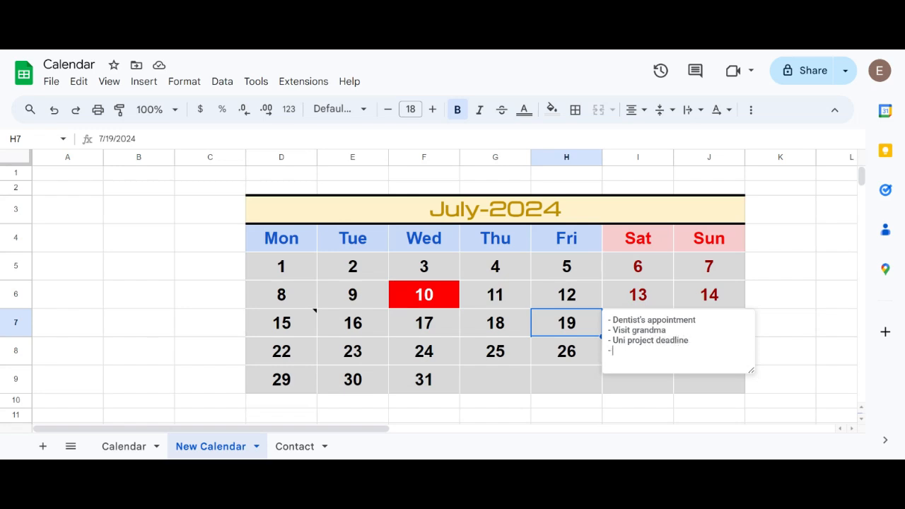
type("See Peter")
left_click(793, 219)
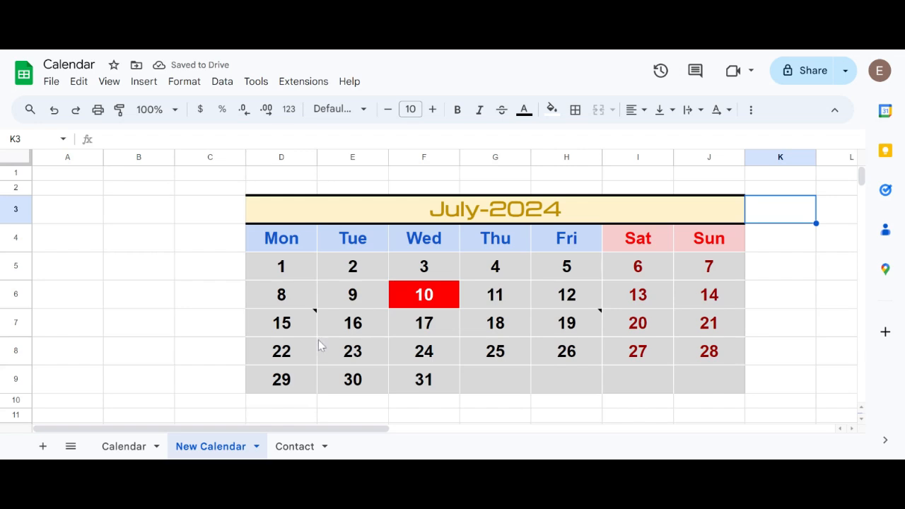
View the notes on July 15 and July 19, and open the Contact sheet
mouse_move(316, 334)
mouse_move(293, 317)
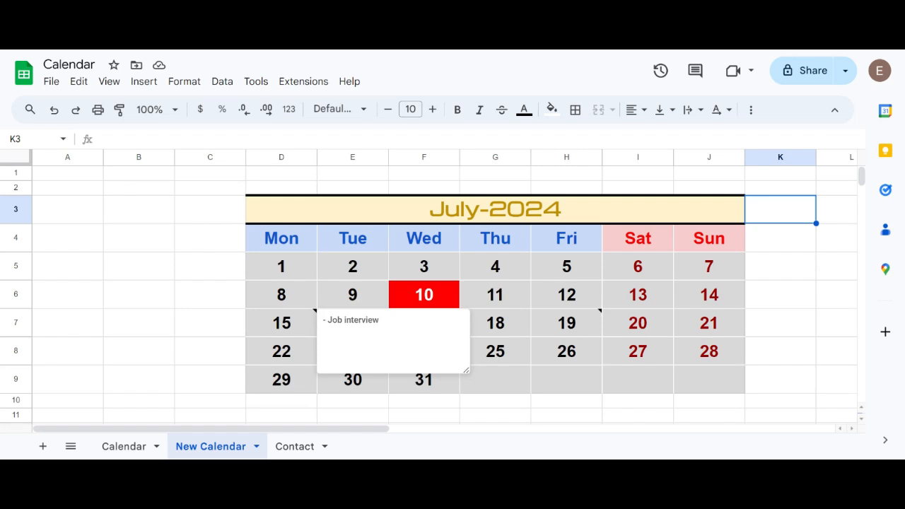
mouse_move(578, 331)
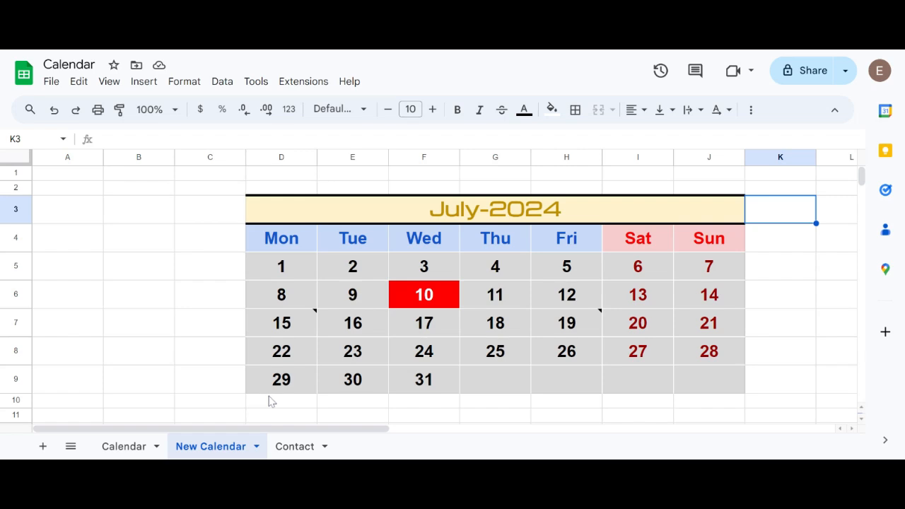
left_click(293, 447)
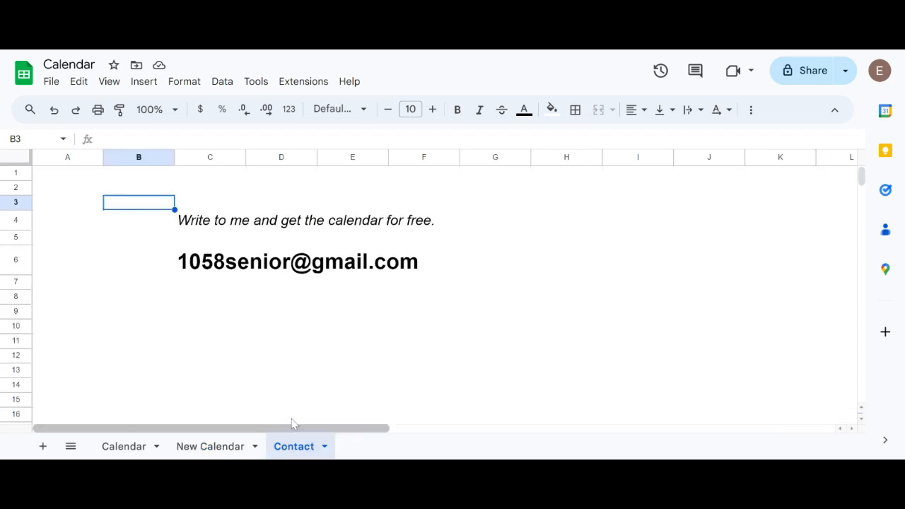